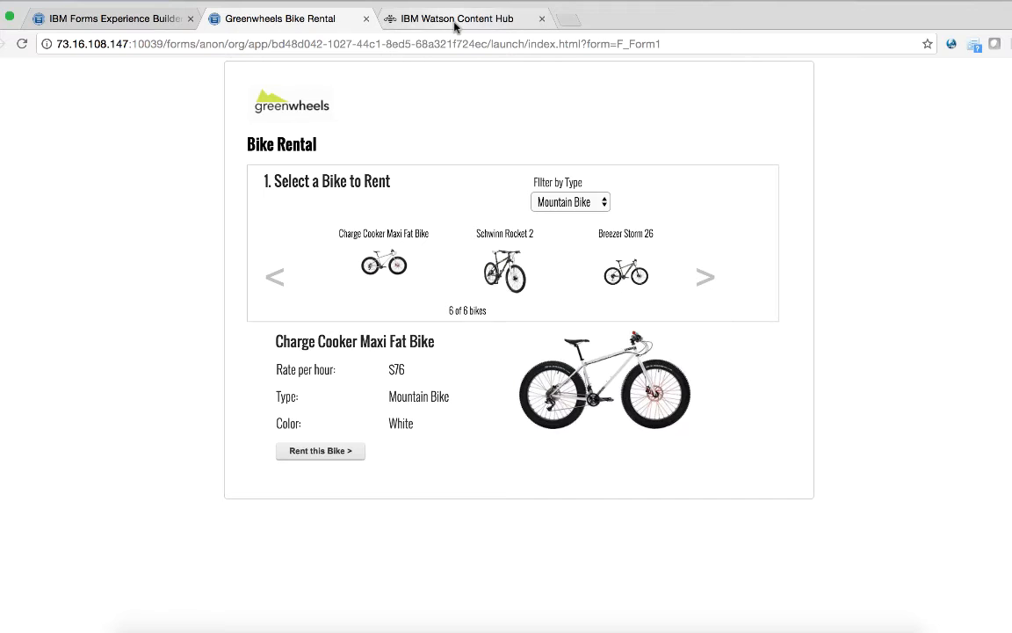
# Step: Look over the Aurora Road Racer item in Watson Content Hub, then return to the Greenwheels Bike Rental form
pyautogui.click(454, 21)
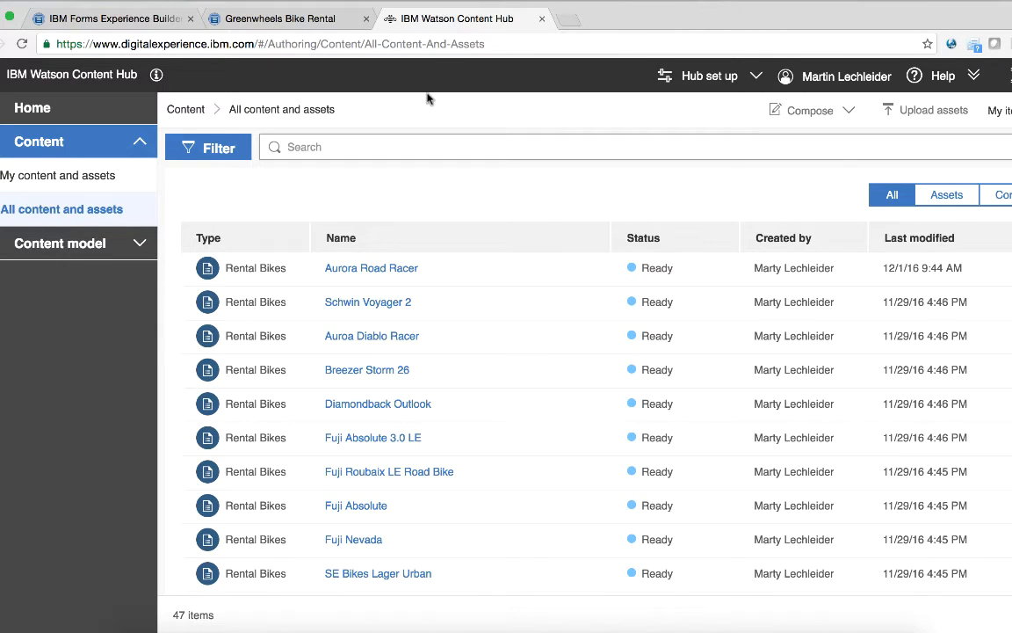
pyautogui.click(370, 268)
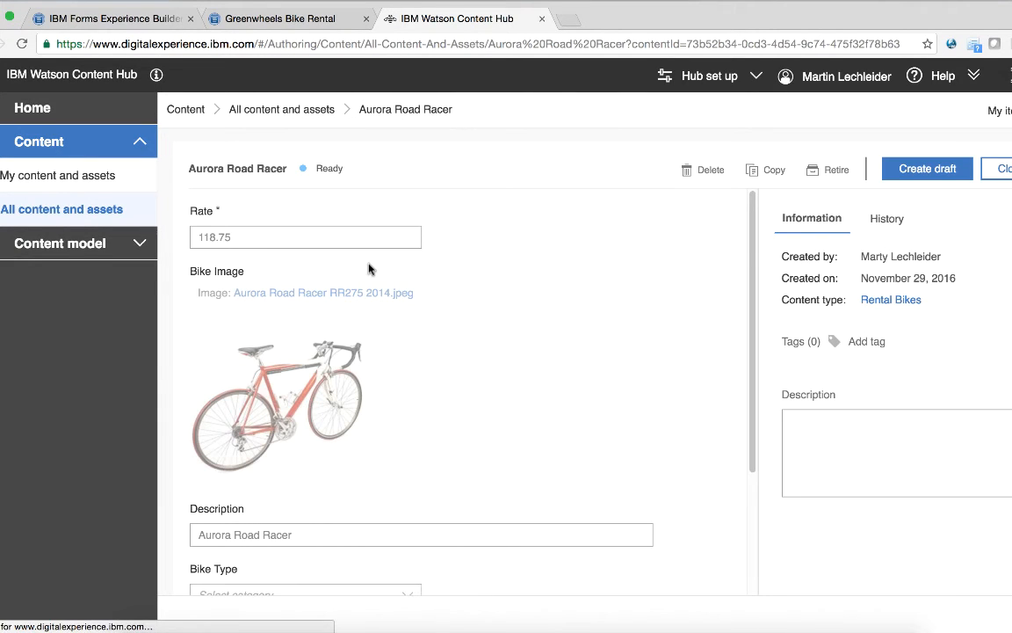
pyautogui.click(332, 109)
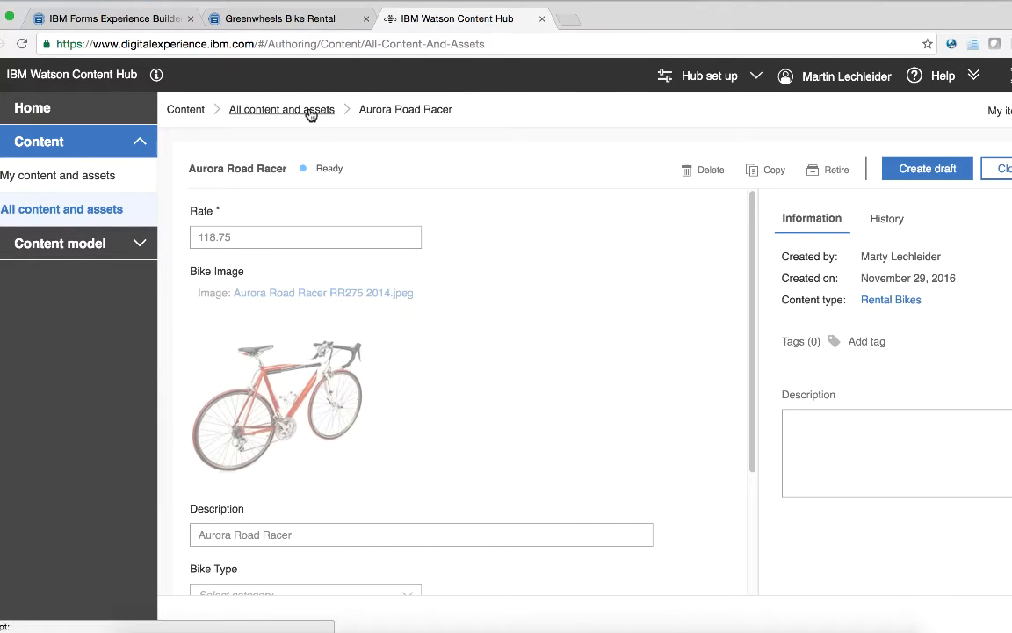
pyautogui.click(309, 22)
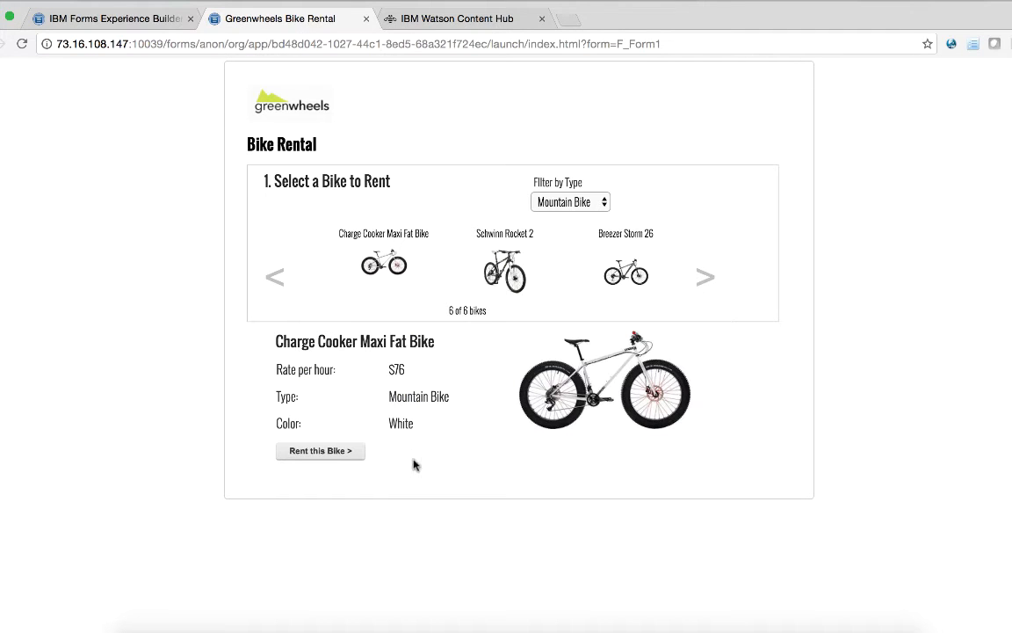
# Step: Rent the bike on 12/15/2016 from 9:00am to 4:00pm with a GPS accessory
pyautogui.click(342, 453)
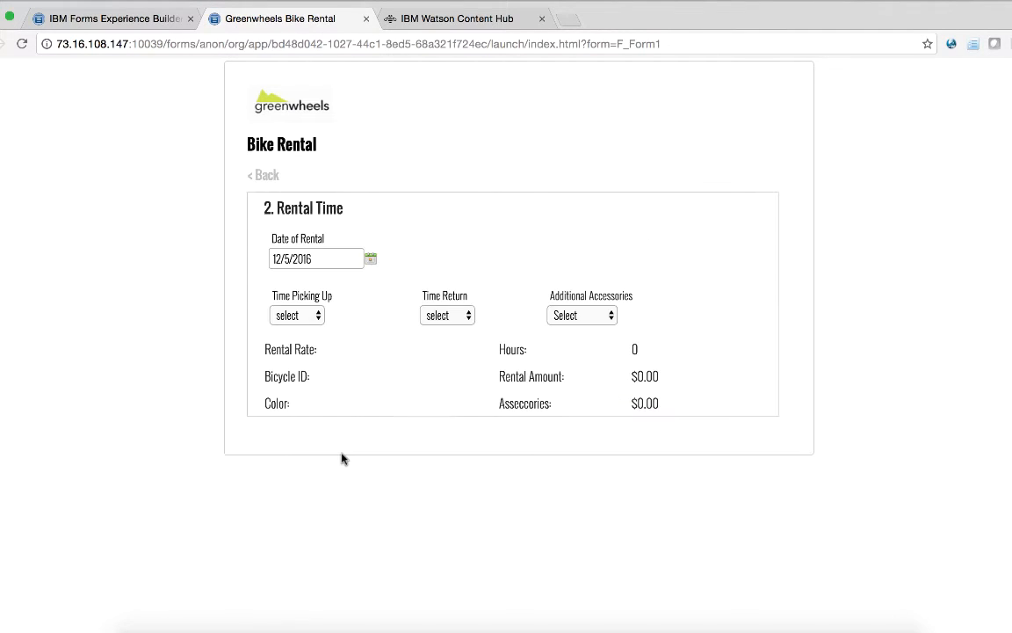
pyautogui.click(323, 257)
pyautogui.click(358, 347)
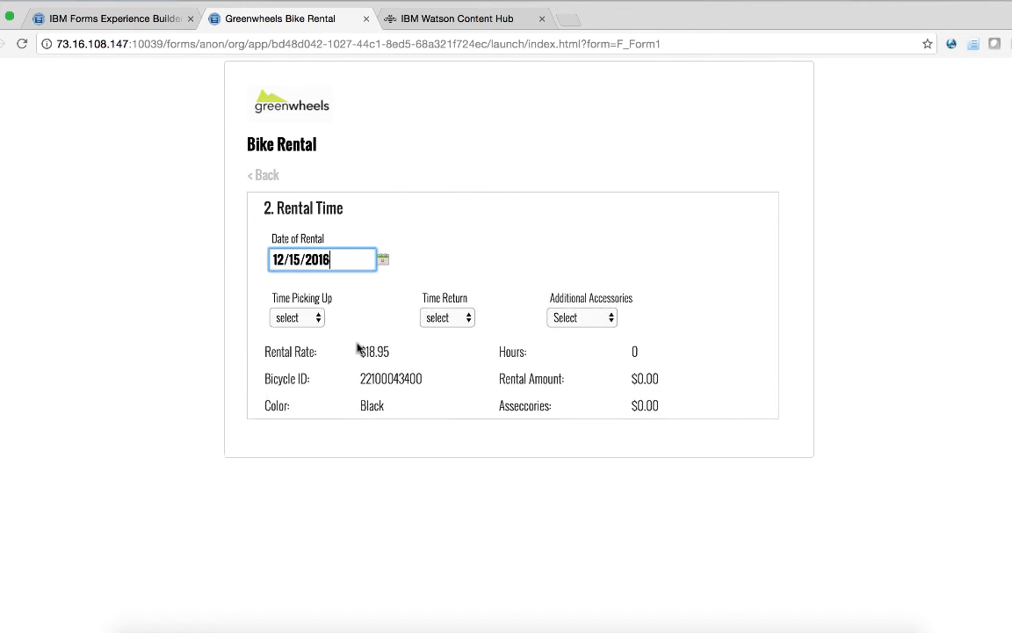
pyautogui.click(296, 319)
pyautogui.click(323, 417)
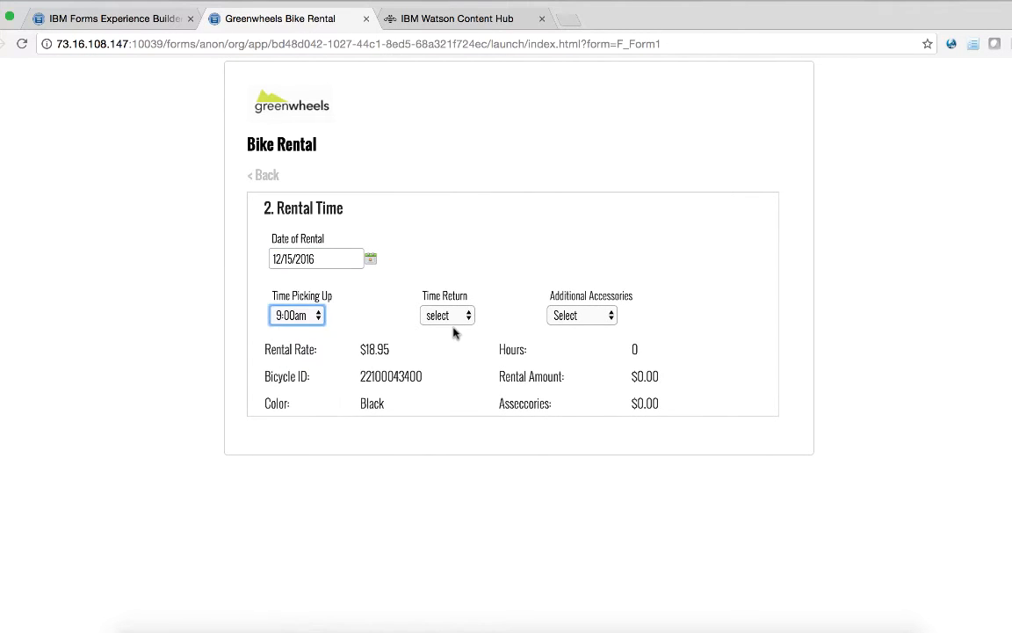
pyautogui.click(448, 316)
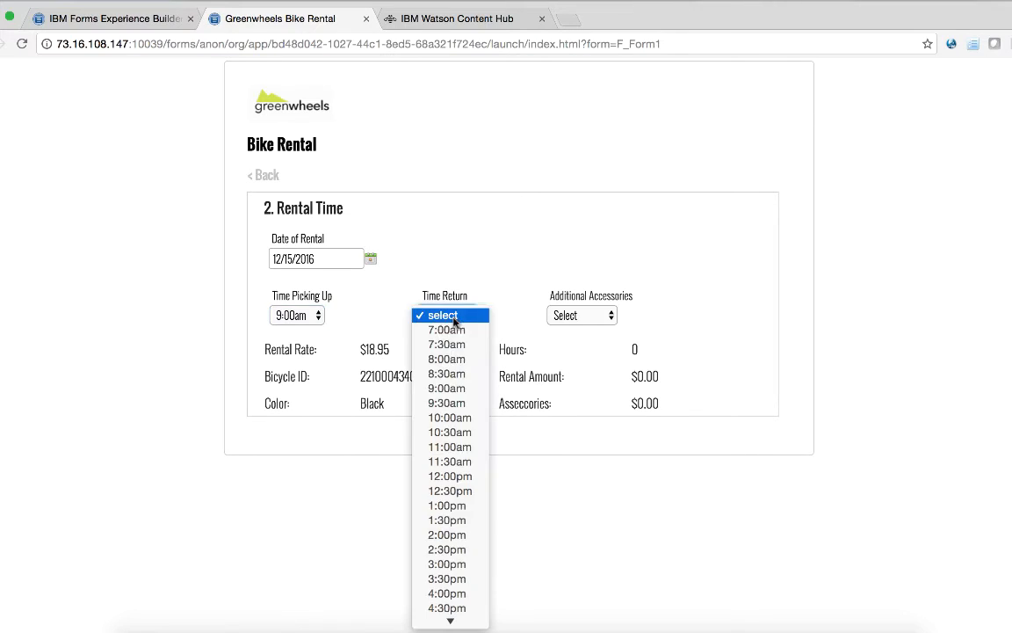
pyautogui.click(458, 595)
pyautogui.click(583, 314)
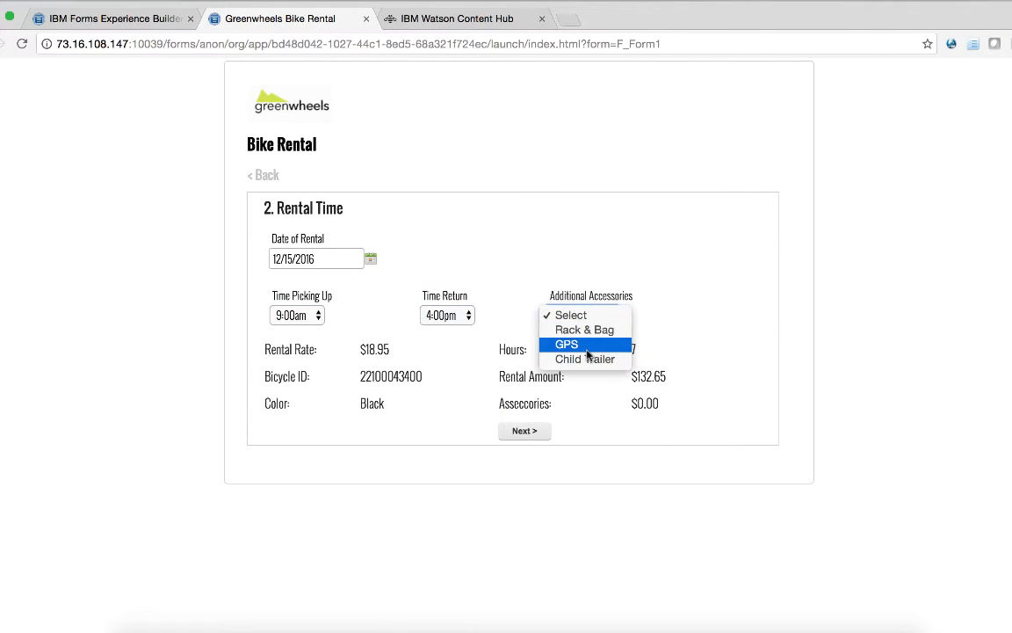
pyautogui.click(587, 350)
pyautogui.click(533, 430)
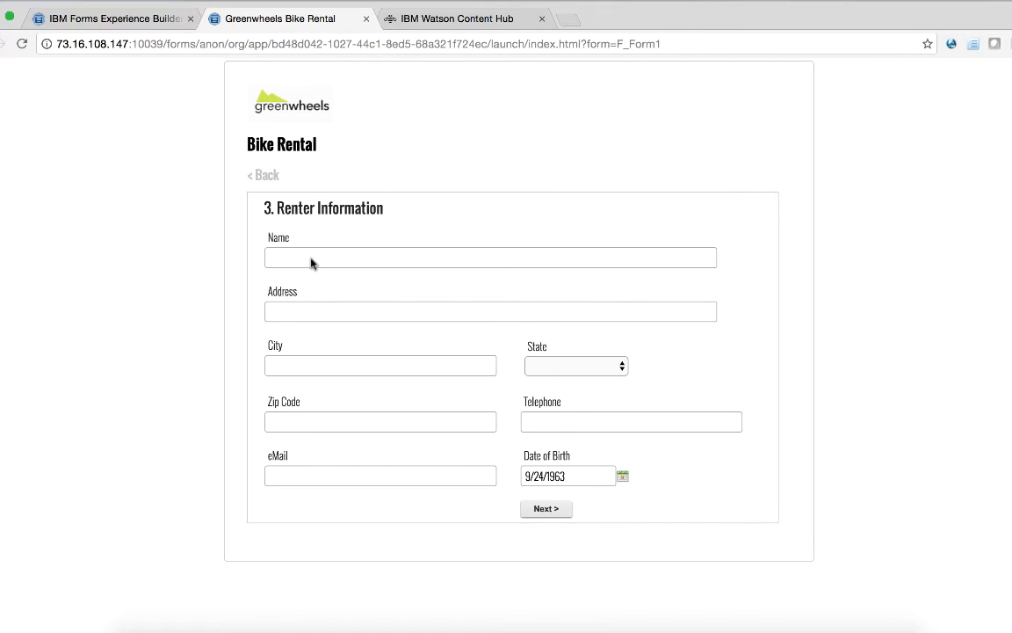
# Step: Fill in the renter's name and address details, then continue to the payment step
pyautogui.click(310, 259)
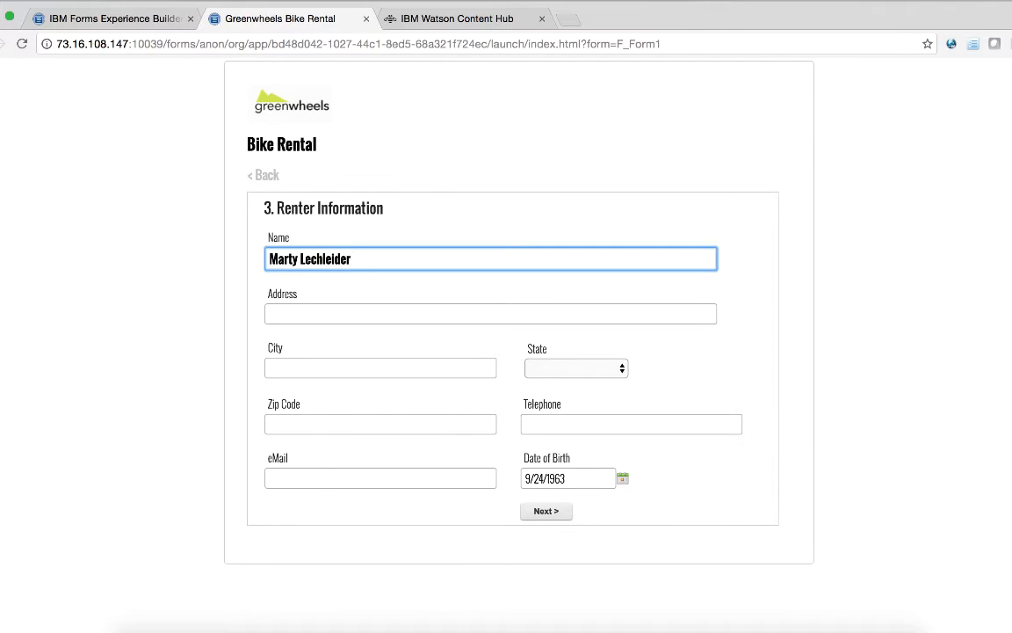
pyautogui.press('Tab')
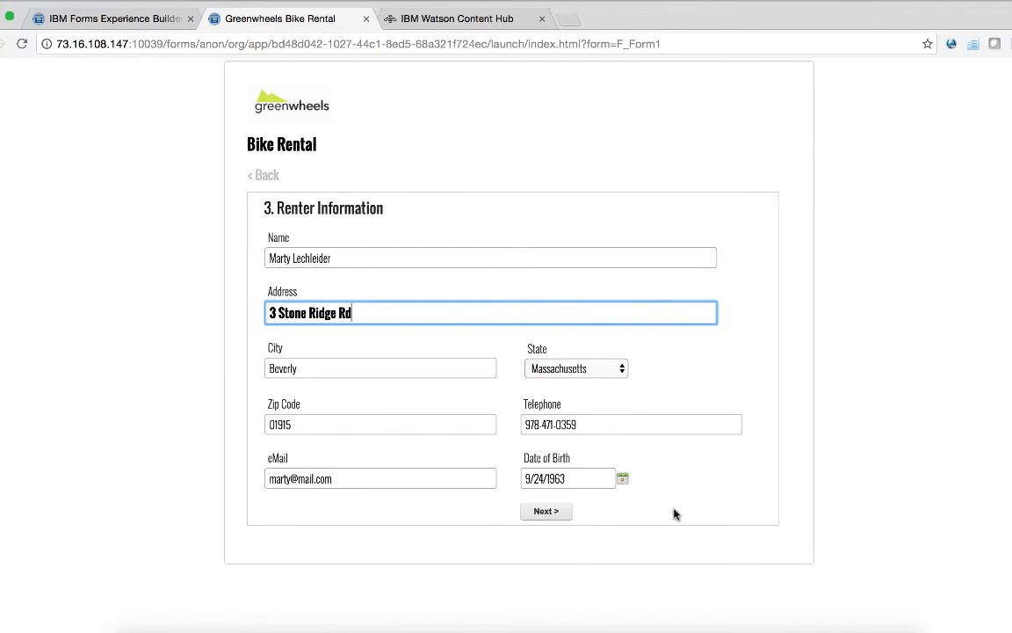
pyautogui.click(537, 511)
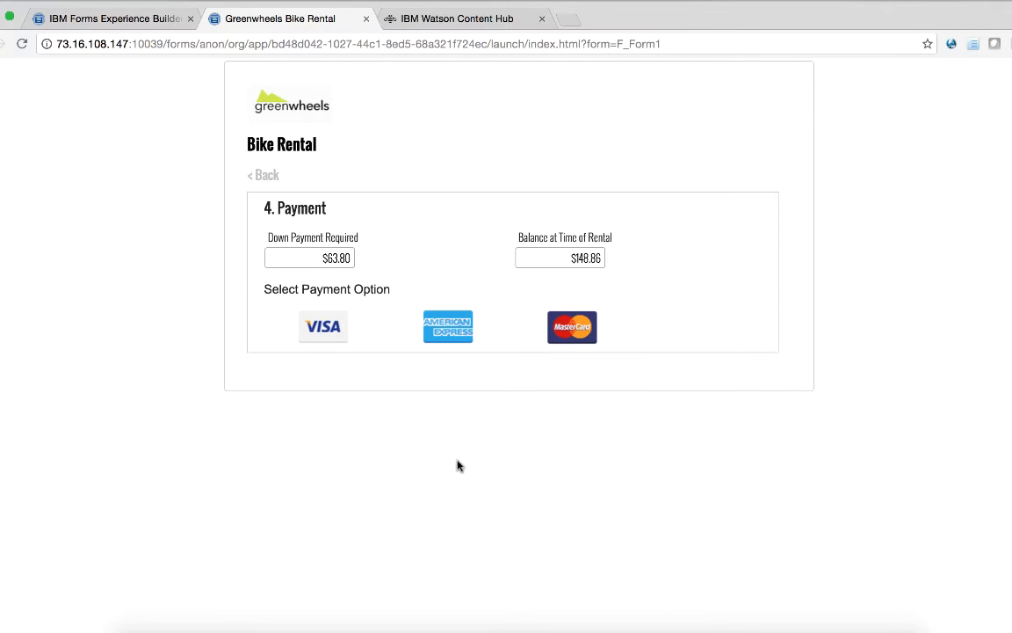
# Step: Pay by Visa, entering the cardholder's name and the card number
pyautogui.click(320, 332)
pyautogui.click(340, 394)
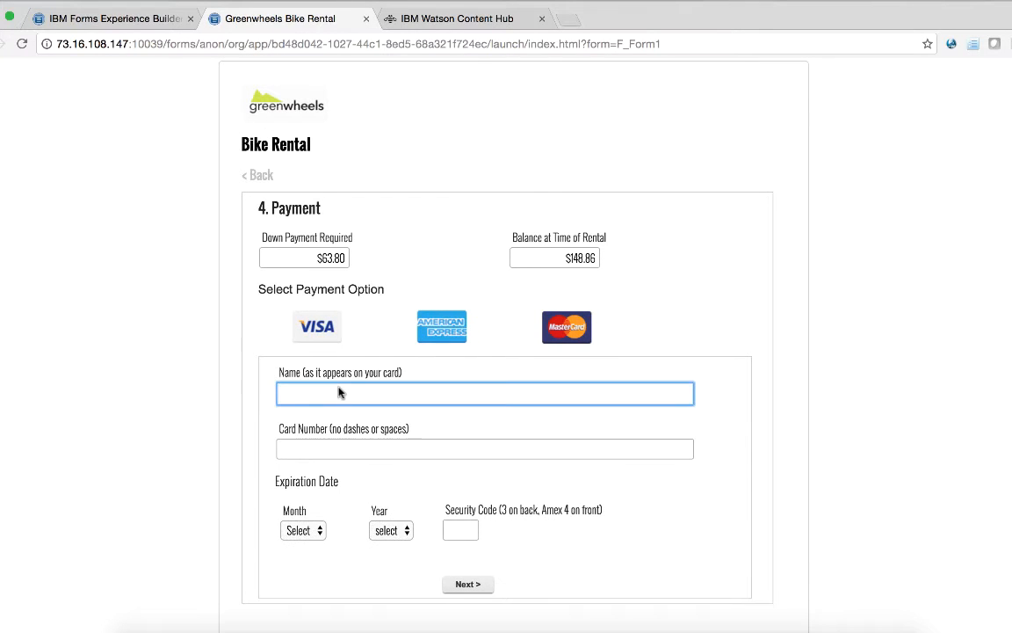
pyautogui.write('Marty')
pyautogui.click(364, 449)
pyautogui.write('123123')
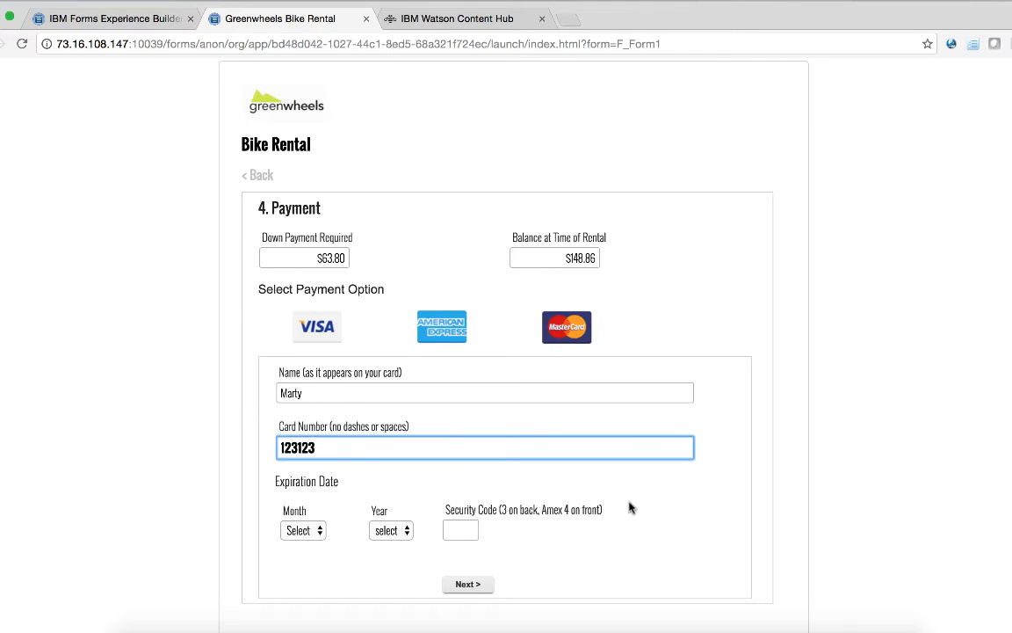
pyautogui.write('3213')
# Step: Accept the terms and conditions and submit the bike reservation
pyautogui.click(472, 584)
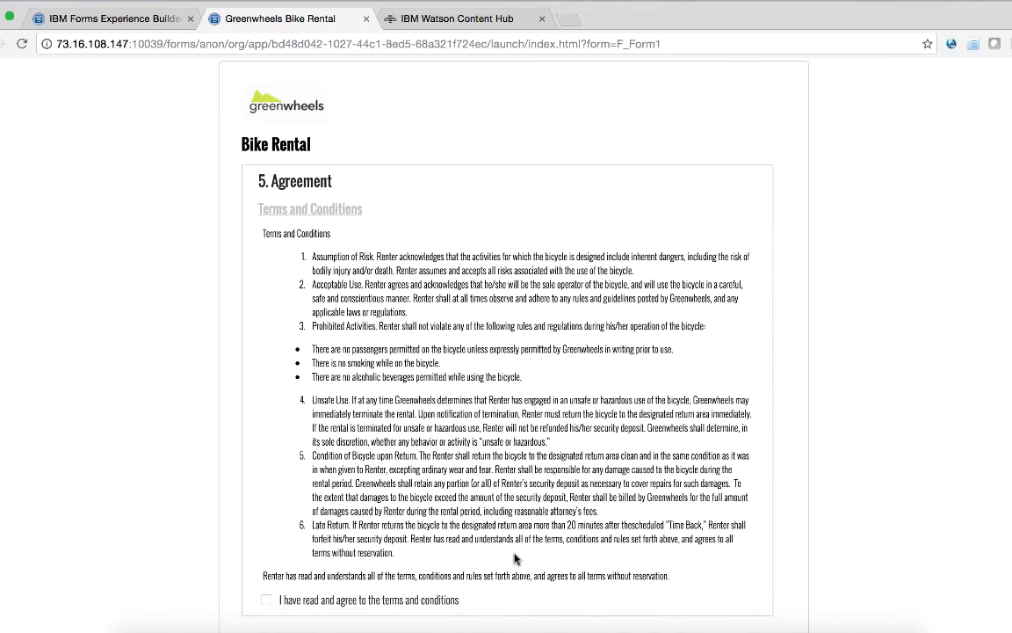
pyautogui.scroll(-1, 360, 293)
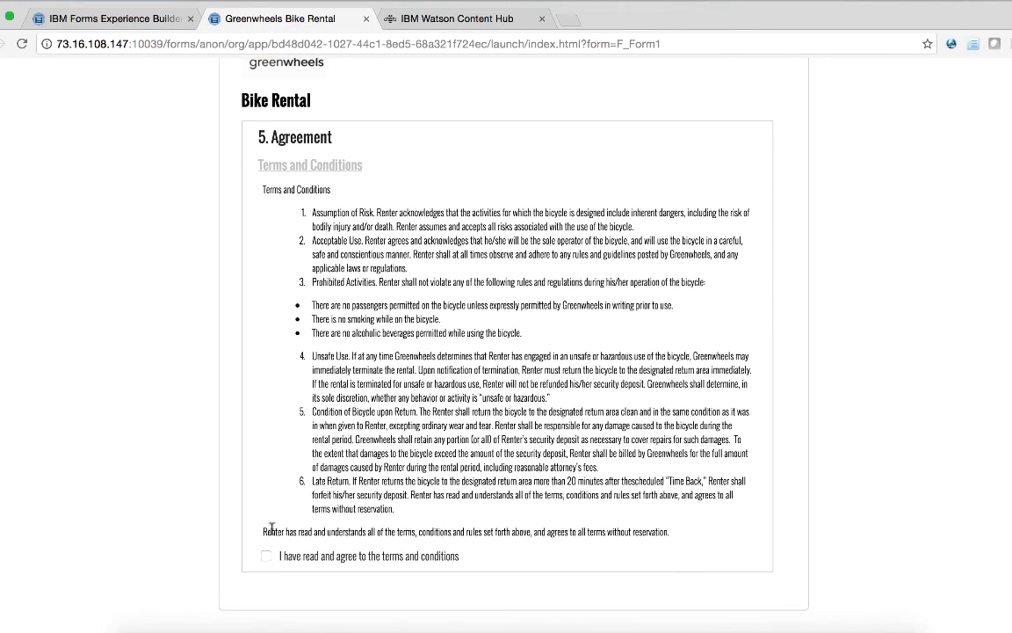
pyautogui.click(266, 558)
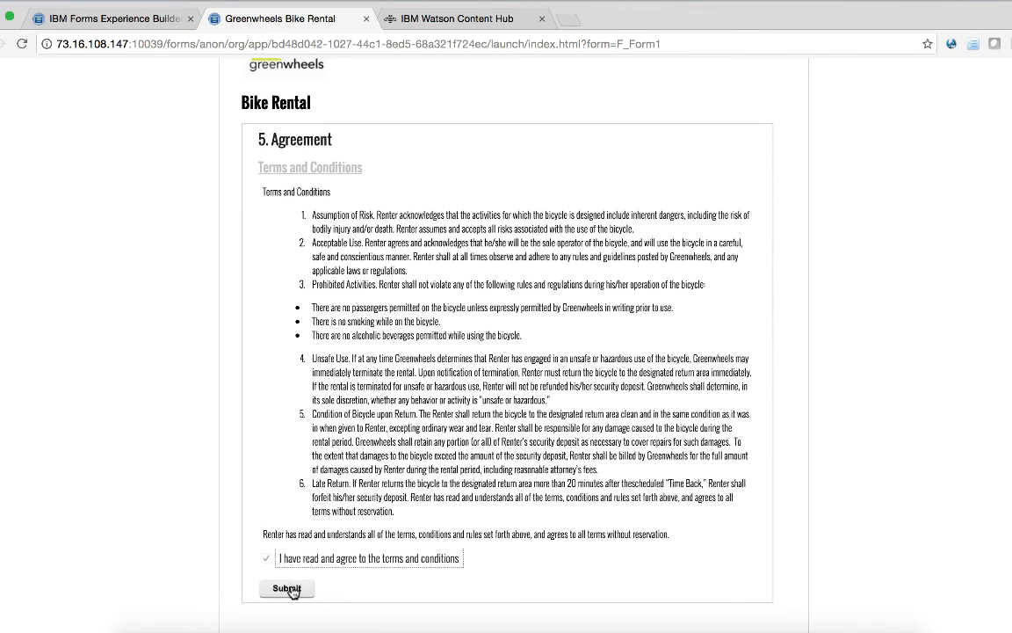
pyautogui.click(288, 589)
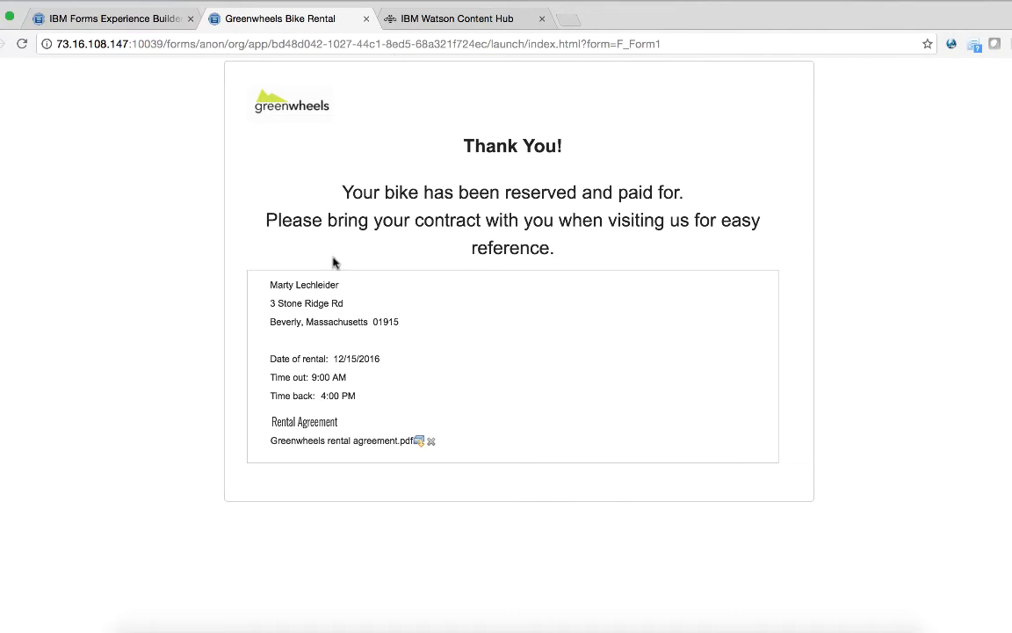
# Step: Download the Greenwheels rental agreement PDF and open it from the download shelf
pyautogui.click(419, 443)
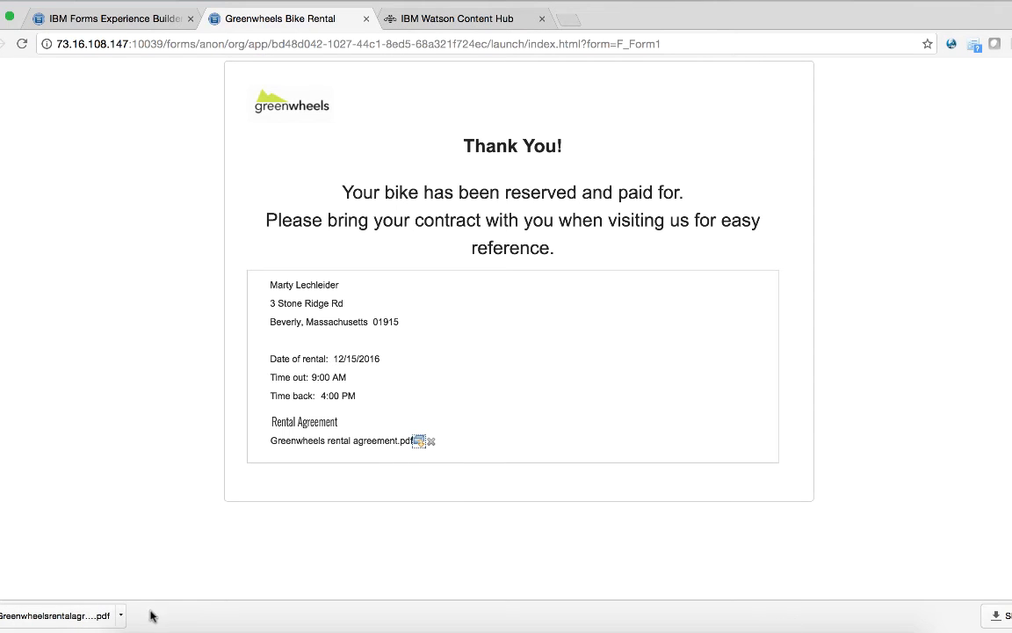
pyautogui.click(121, 615)
pyautogui.click(162, 541)
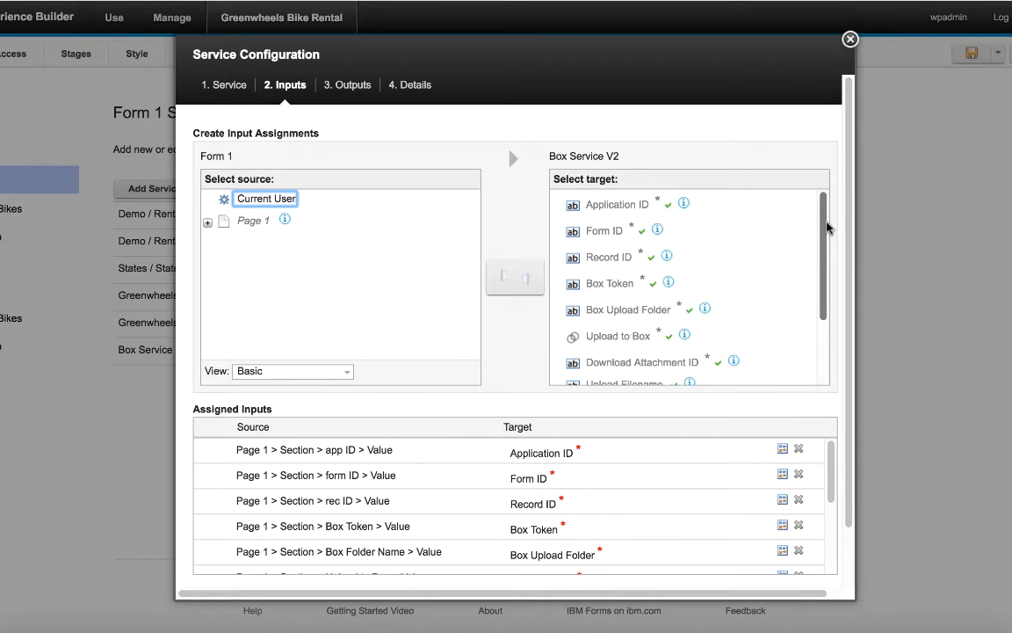
# Step: Scroll the Box service's Select target list to reveal User ID and User Password
pyautogui.moveTo(826, 227); pyautogui.dragTo(828, 202)
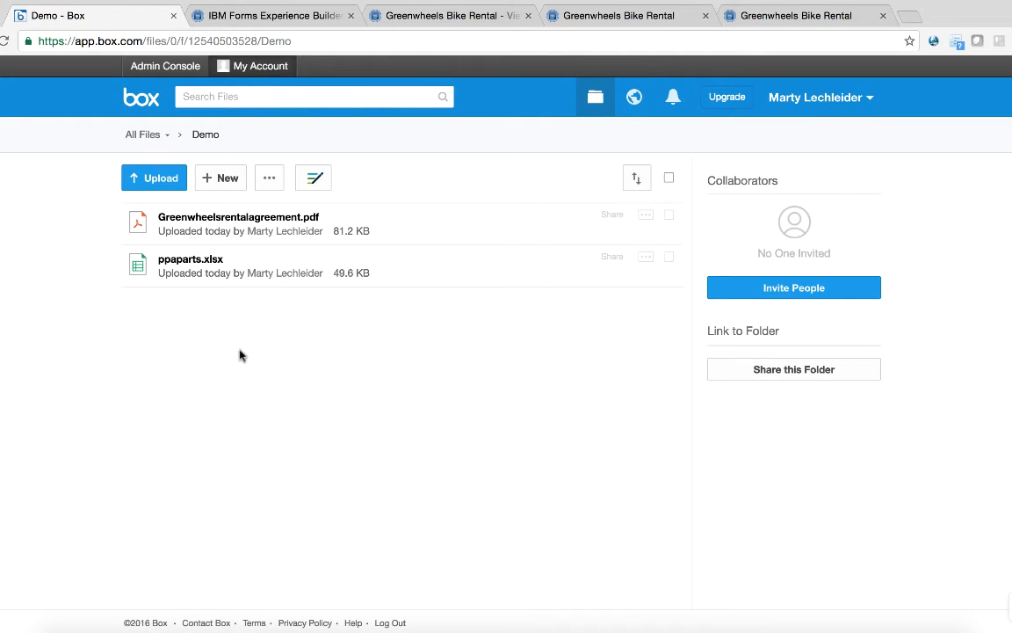
# Step: Preview Greenwheelsrentalagreement.pdf in Box and scroll to its terms and conditions page
pyautogui.click(263, 219)
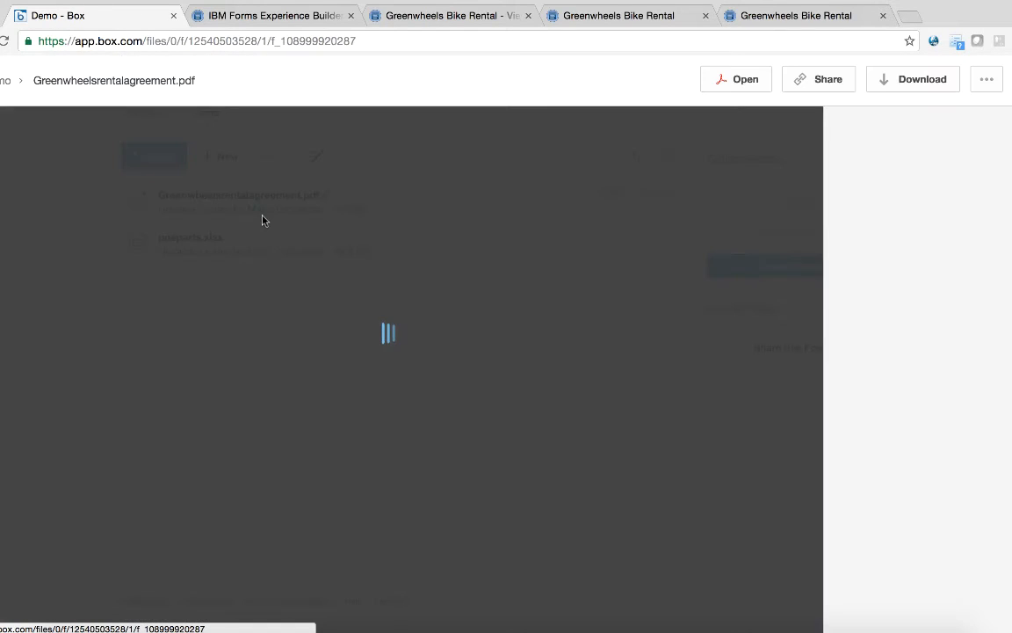
pyautogui.scroll(-10, 676, 420)
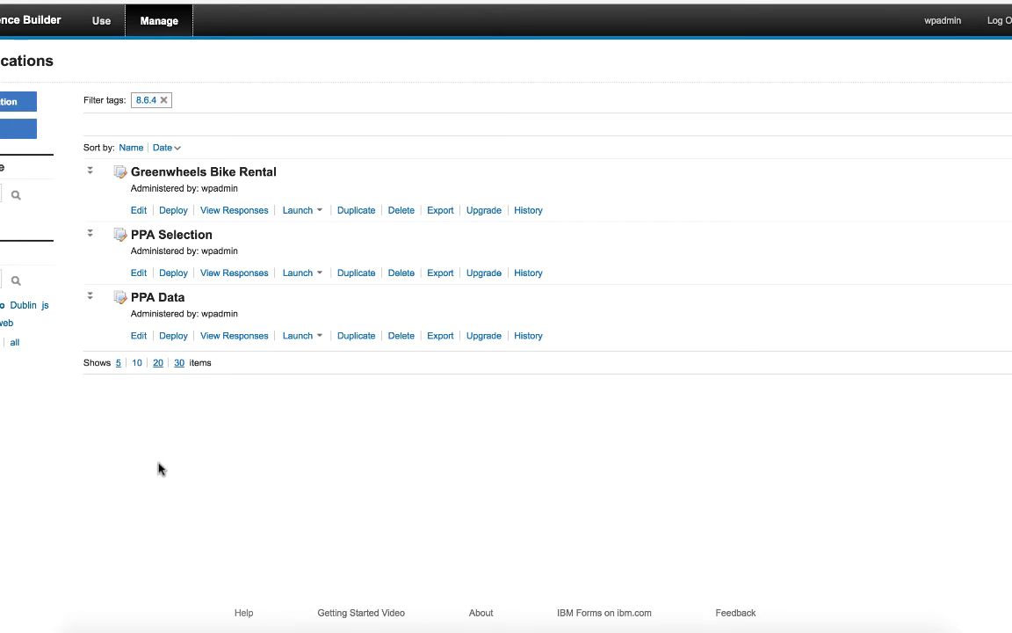
# Step: Open the deployed PPA Data form for editing and check the Part Number field's ID, F_part_number
pyautogui.click(139, 338)
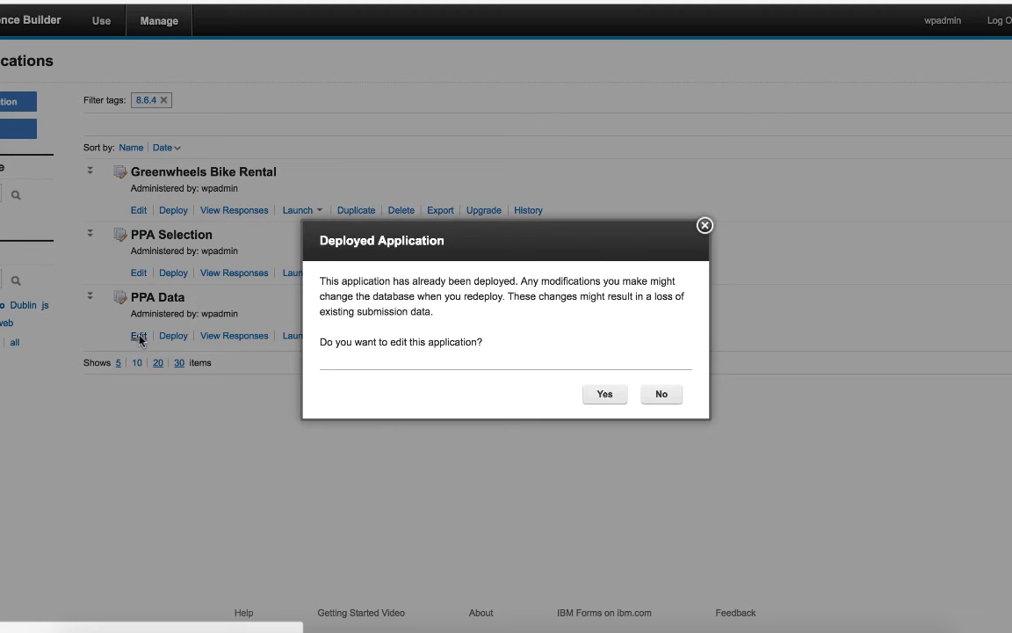
pyautogui.click(601, 394)
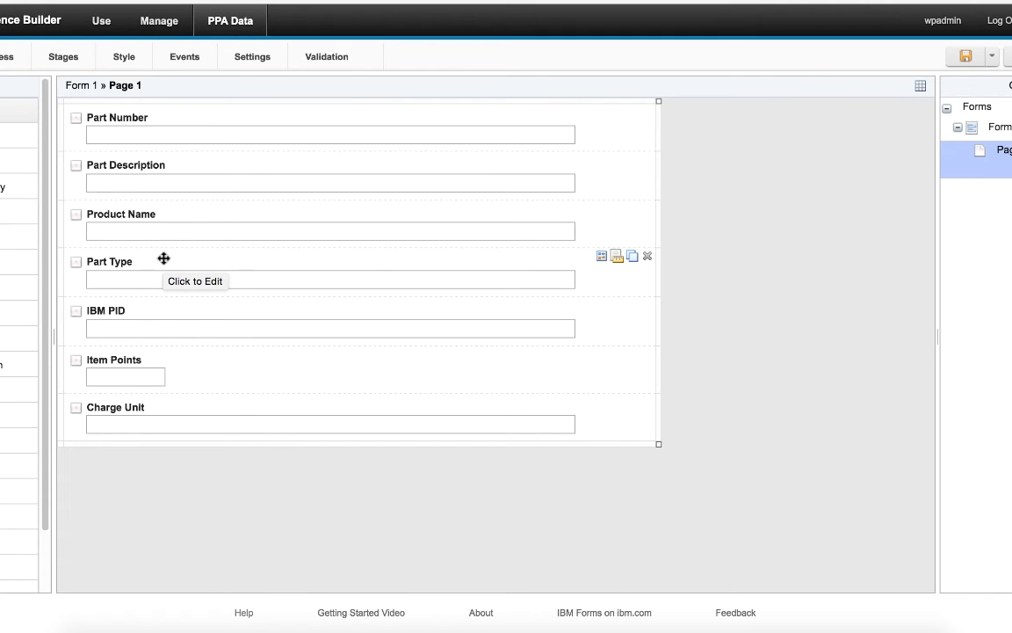
pyautogui.click(599, 124)
pyautogui.click(602, 112)
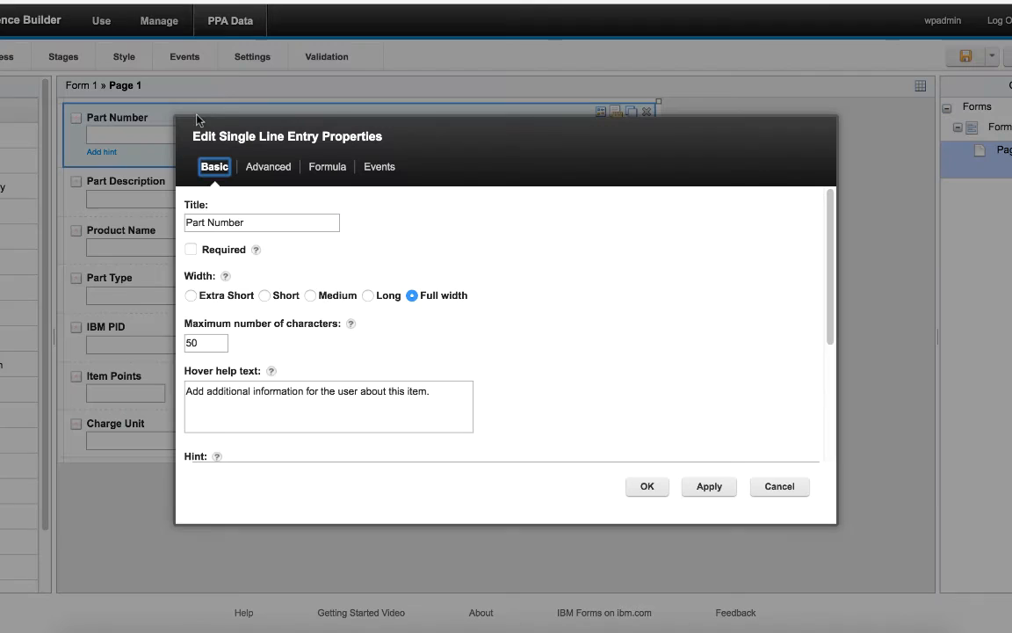
pyautogui.click(256, 166)
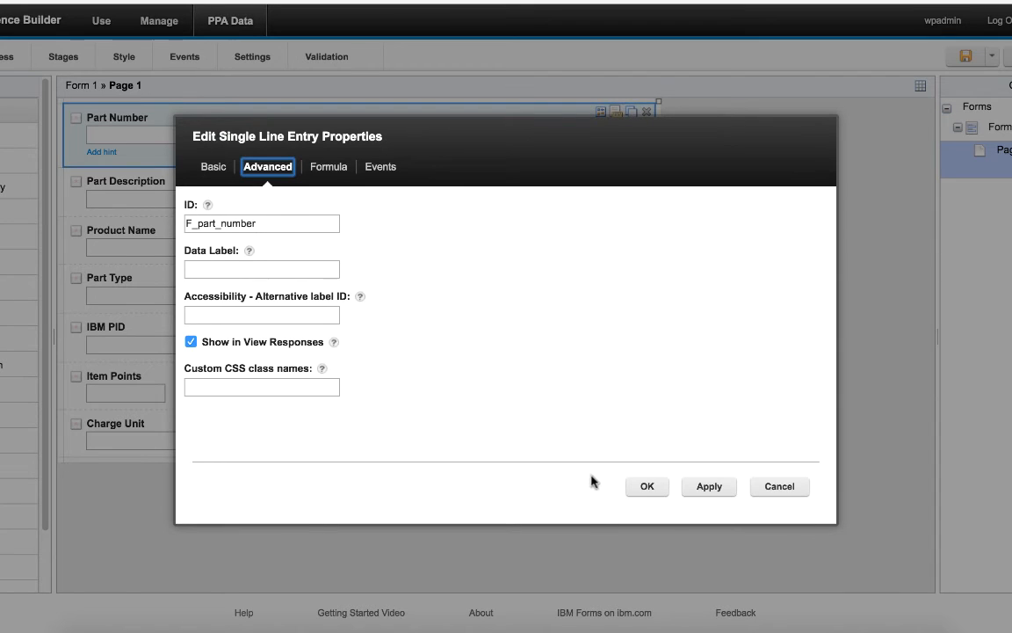
pyautogui.click(773, 489)
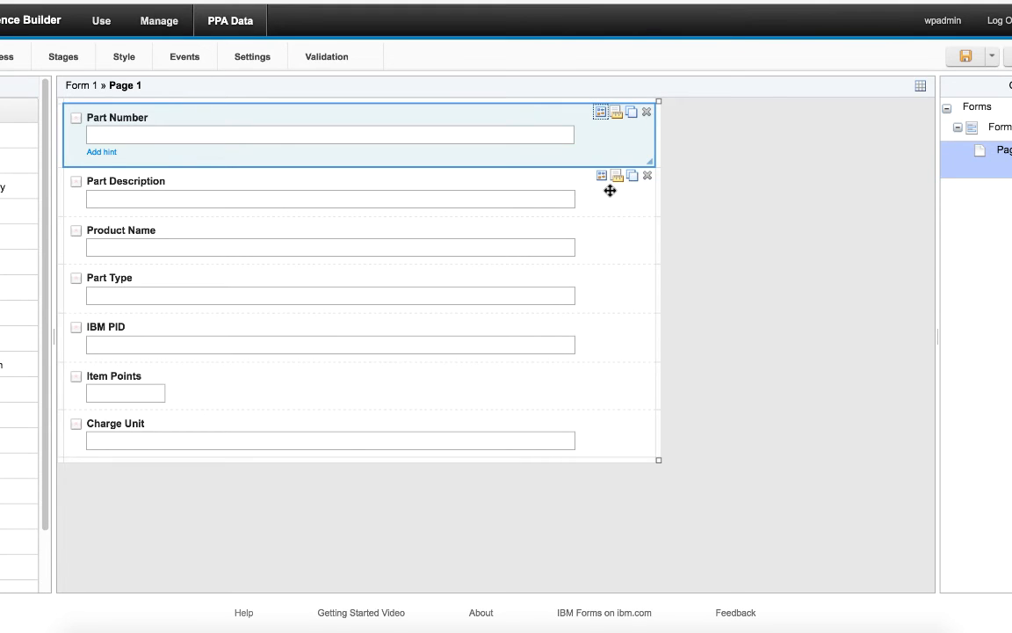
# Step: Check the Part Description field's ID, then go back to the applications list
pyautogui.click(602, 178)
pyautogui.click(289, 171)
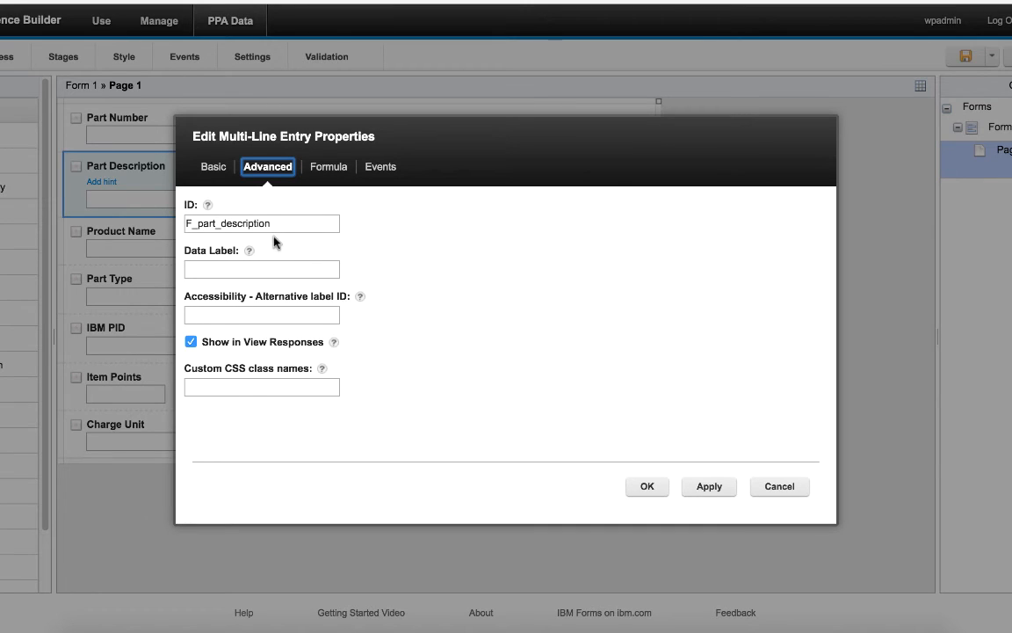
pyautogui.click(780, 487)
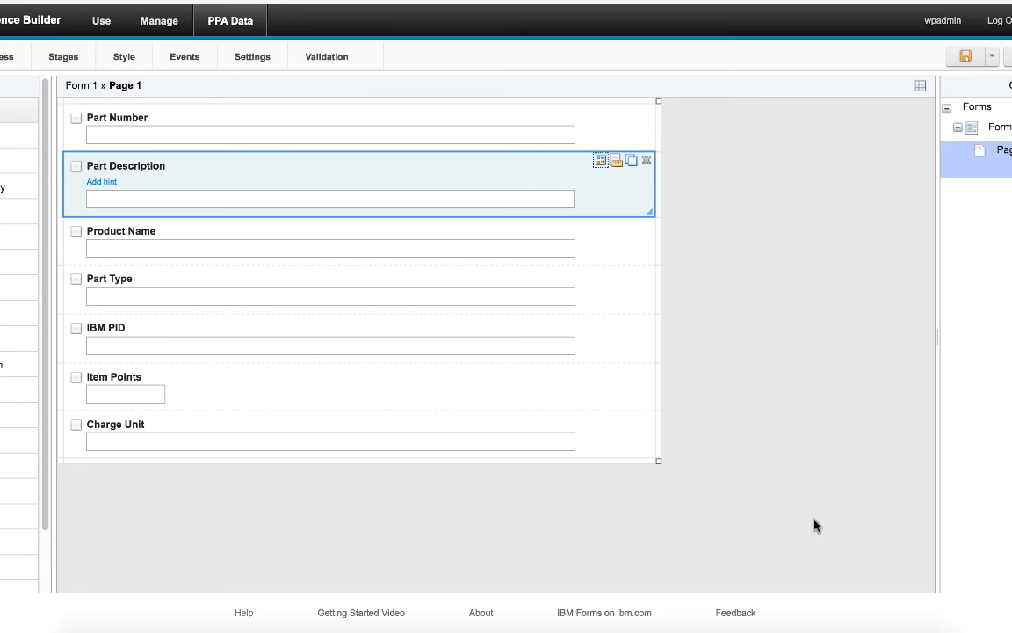
pyautogui.click(167, 25)
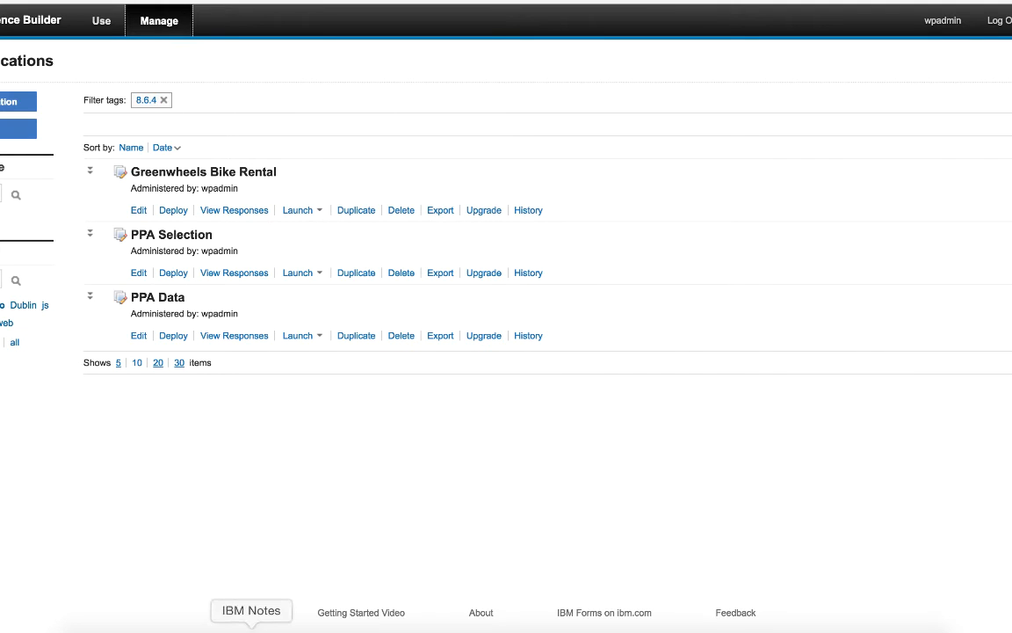
# Step: Read the PPA Parts.xlsx headers F_product_name, F_part_type, F_ibm_pid and F_item_points, then return to the browser
pyautogui.click(293, 627)
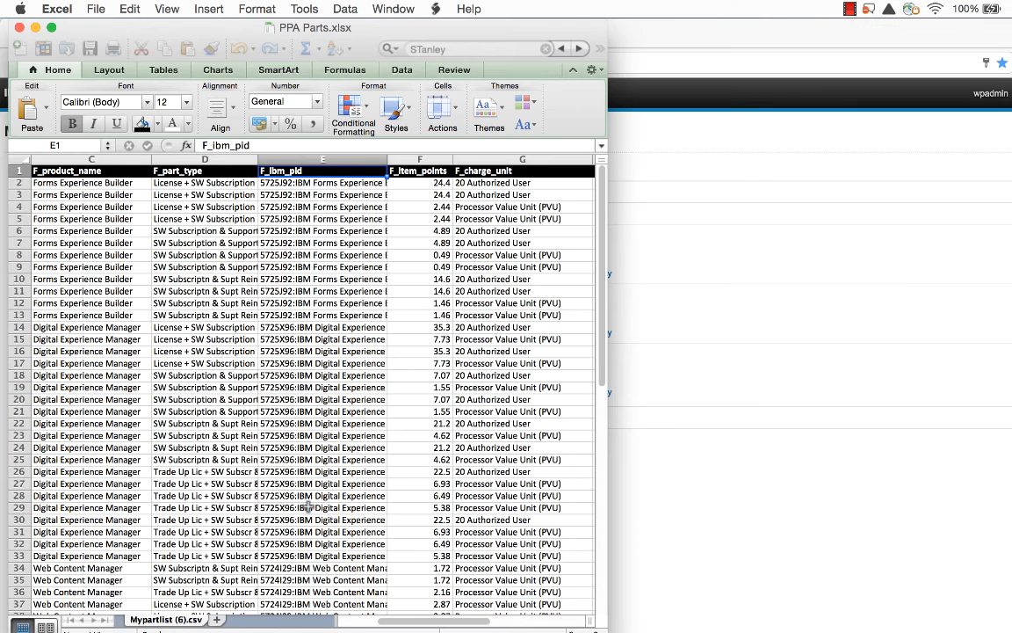
pyautogui.click(70, 171)
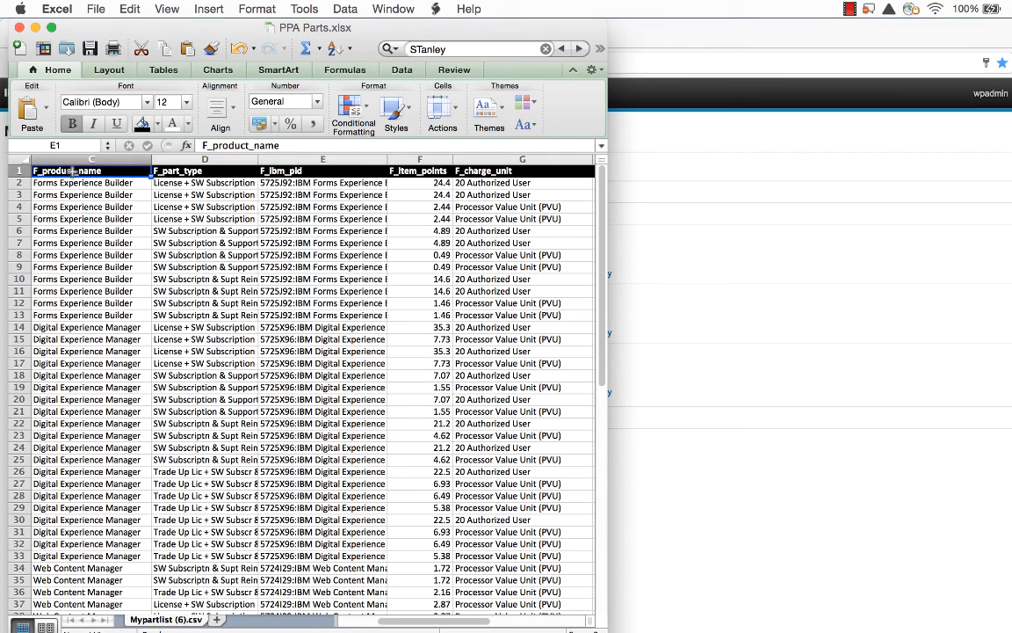
pyautogui.click(193, 170)
pyautogui.press('Tab')
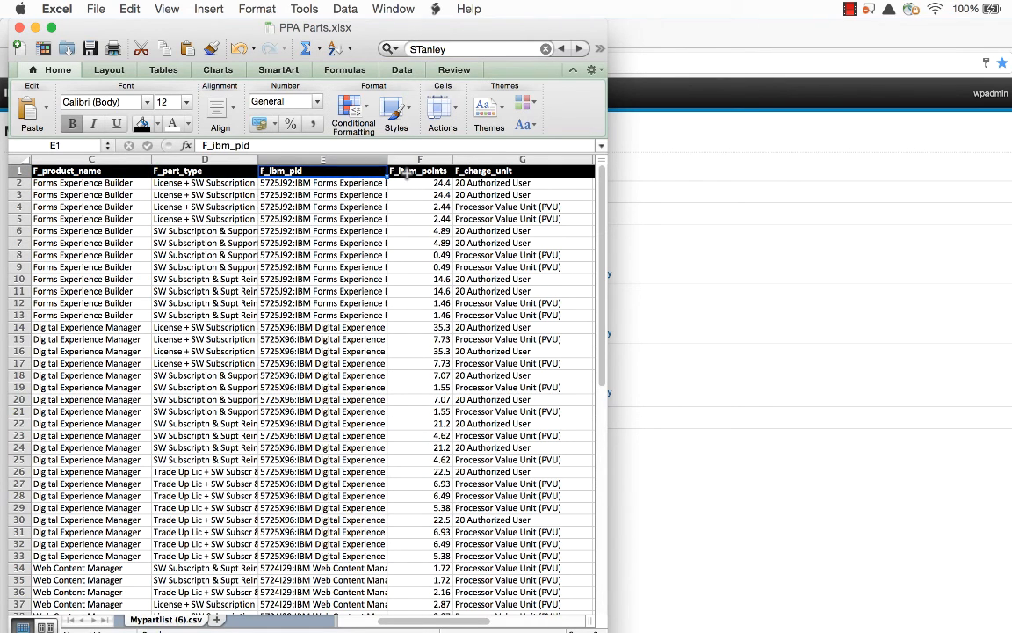
pyautogui.press('Tab')
pyautogui.click(632, 430)
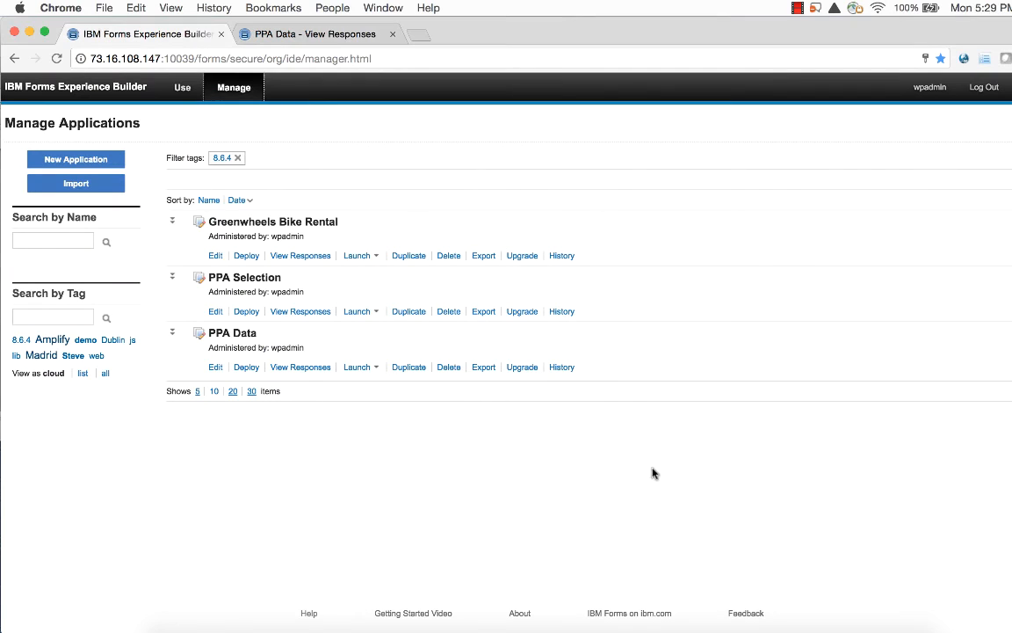
# Step: Import PPA Parts.xlsx into the PPA Data responses, bringing in its 39 rows
pyautogui.click(309, 369)
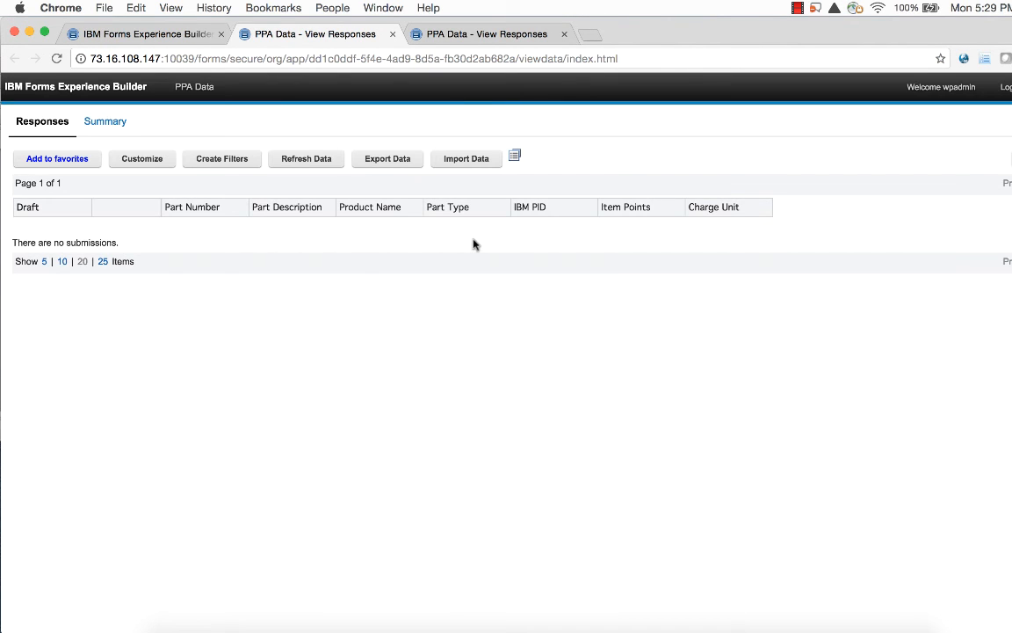
pyautogui.click(462, 162)
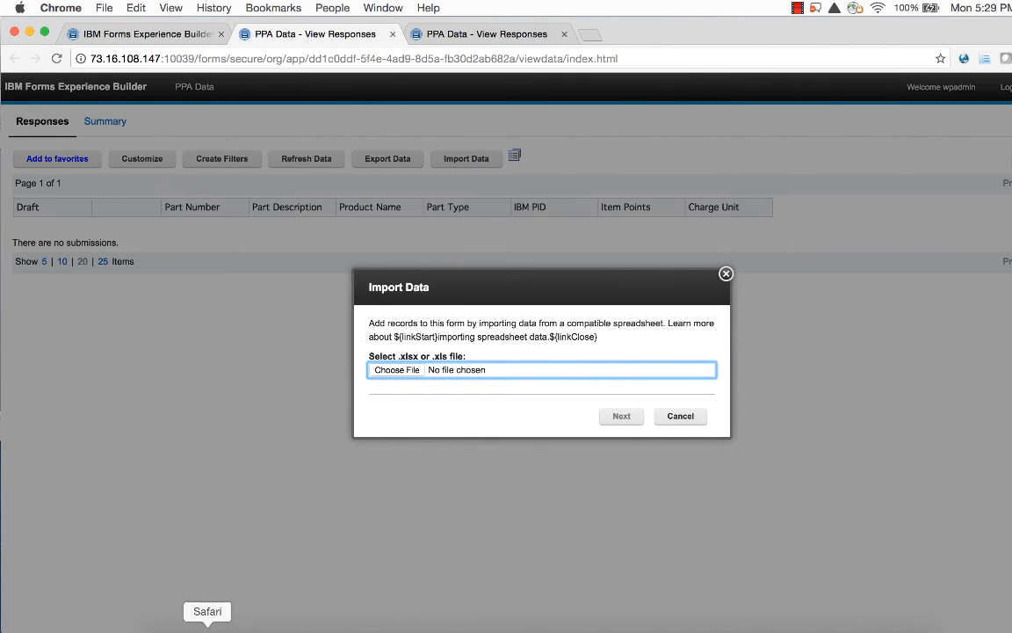
pyautogui.click(171, 627)
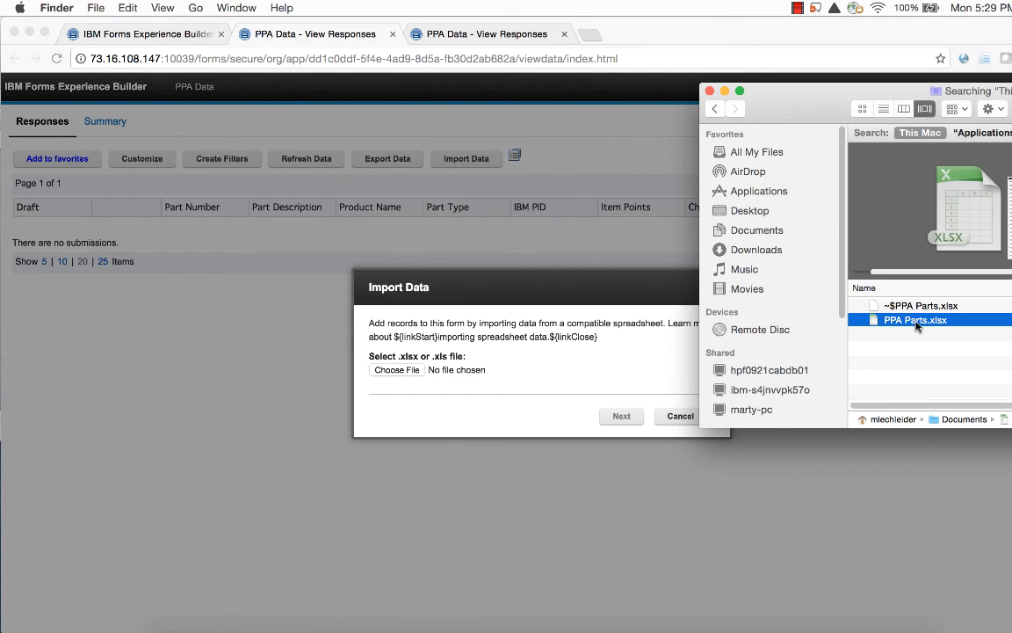
pyautogui.moveTo(917, 323); pyautogui.dragTo(409, 356)
pyautogui.click(615, 417)
pyautogui.click(621, 419)
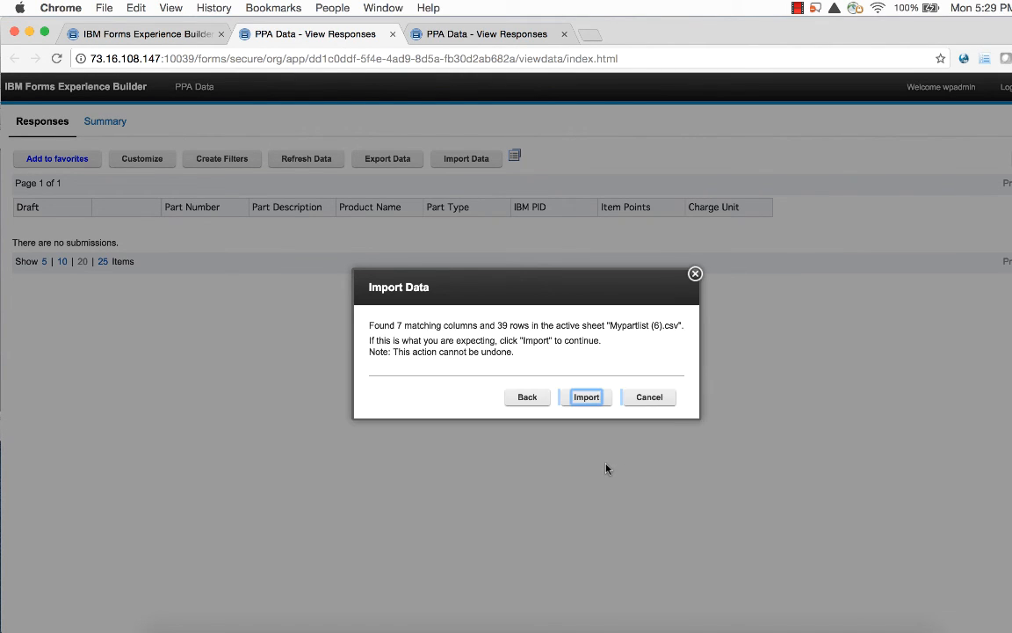
pyautogui.click(588, 397)
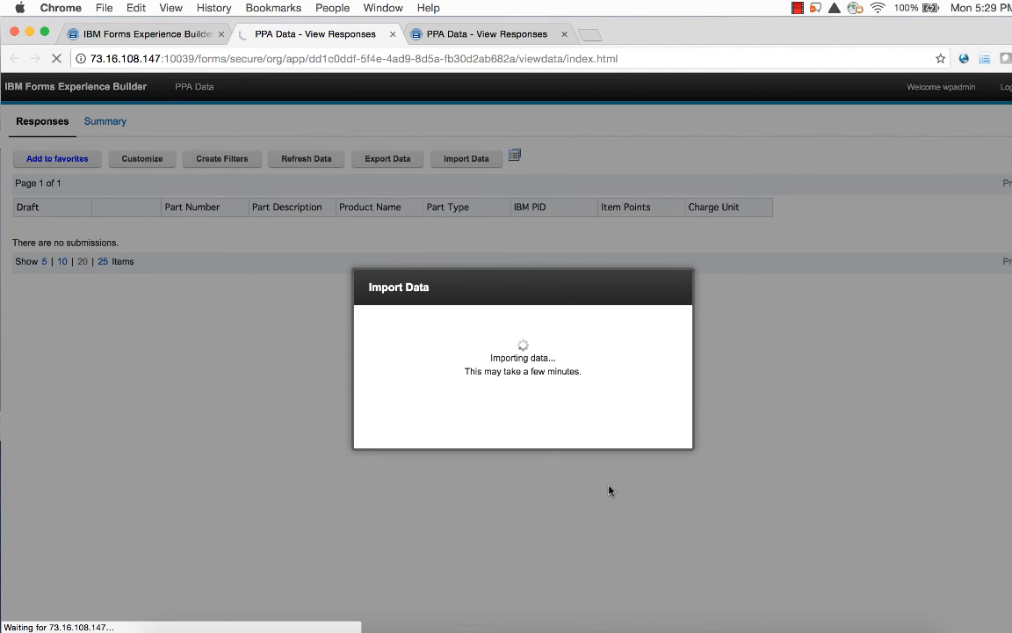
pyautogui.click(648, 395)
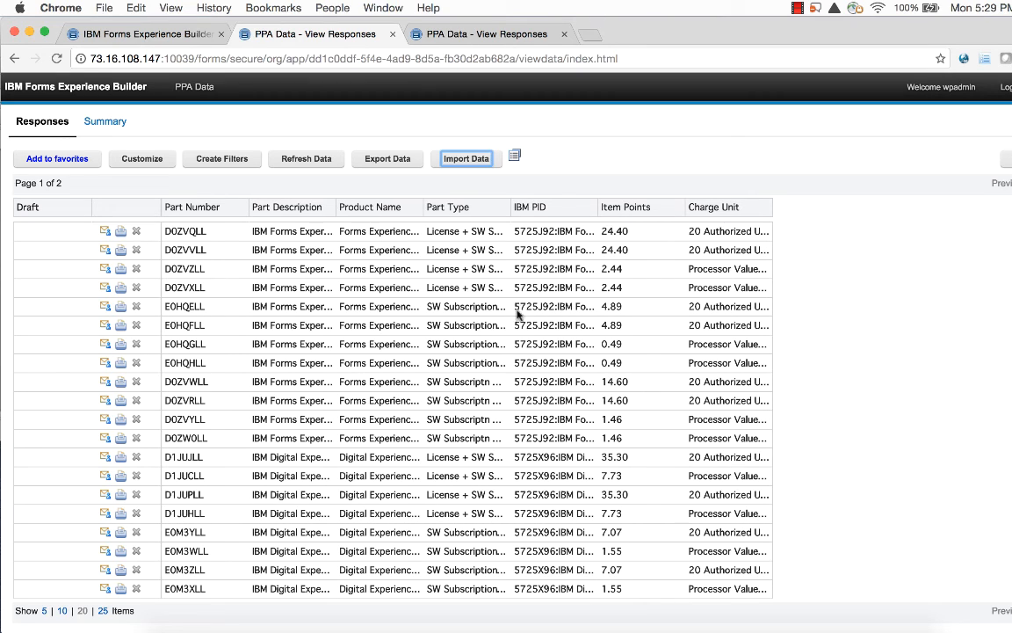
pyautogui.click(154, 35)
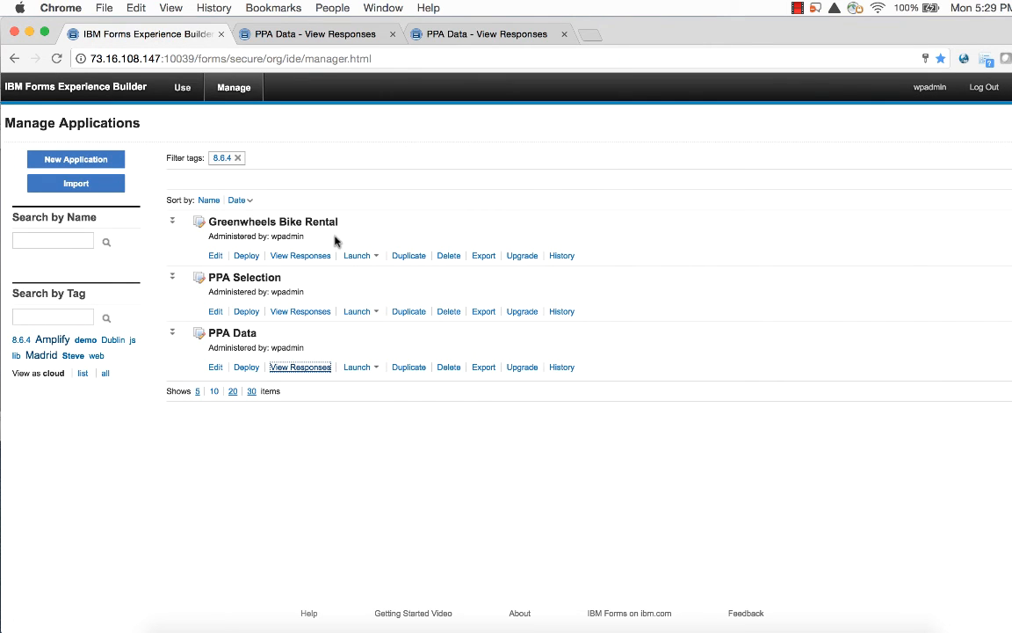
# Step: Launch PPA Selection and try filtering by Forms Experience Builder, Web Content Manager and two part types
pyautogui.click(358, 312)
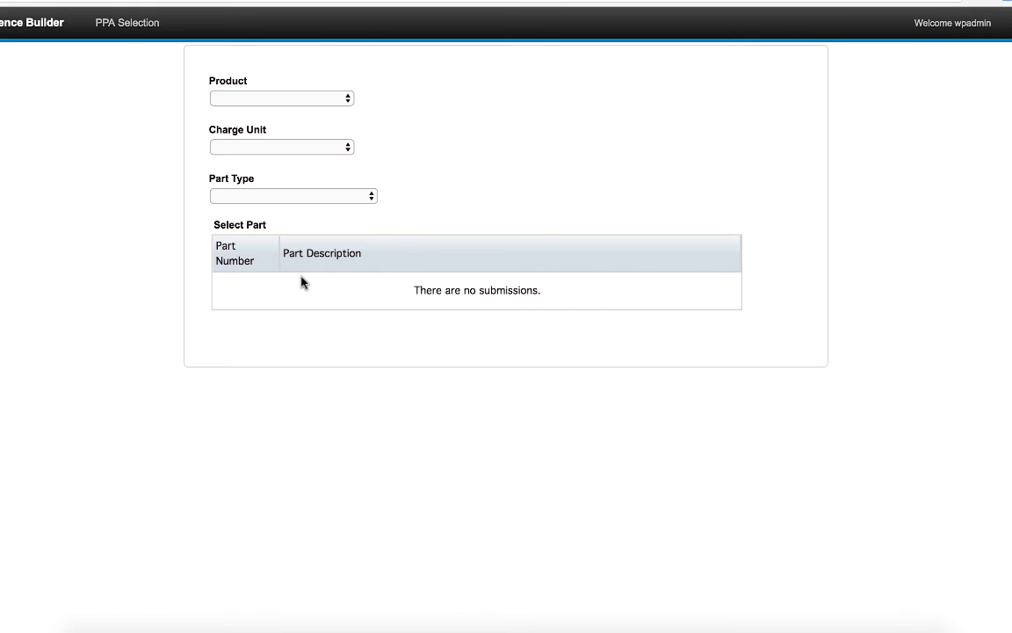
pyautogui.click(318, 99)
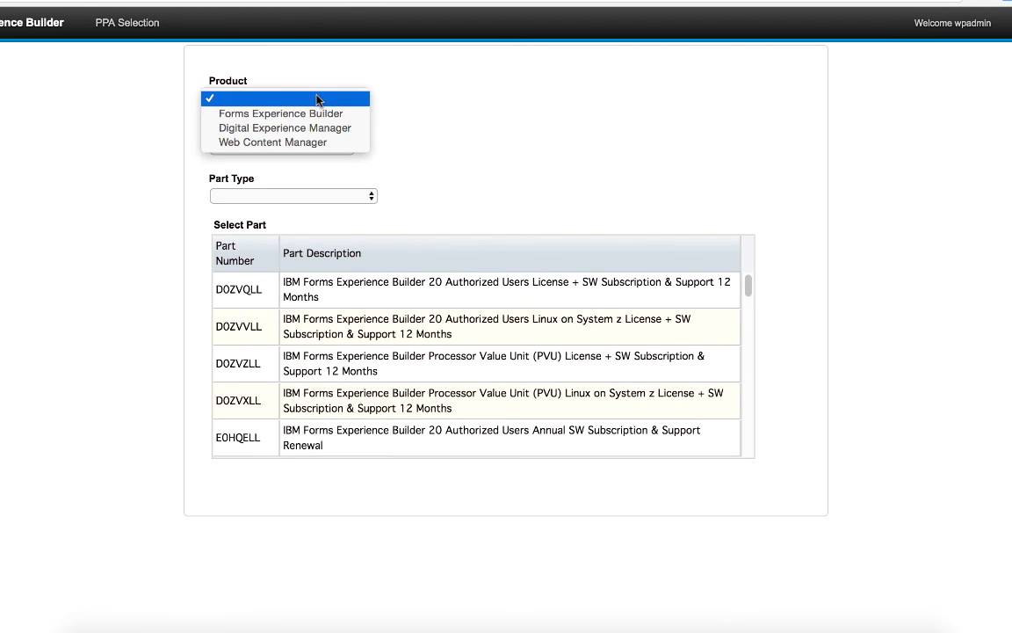
pyautogui.click(415, 143)
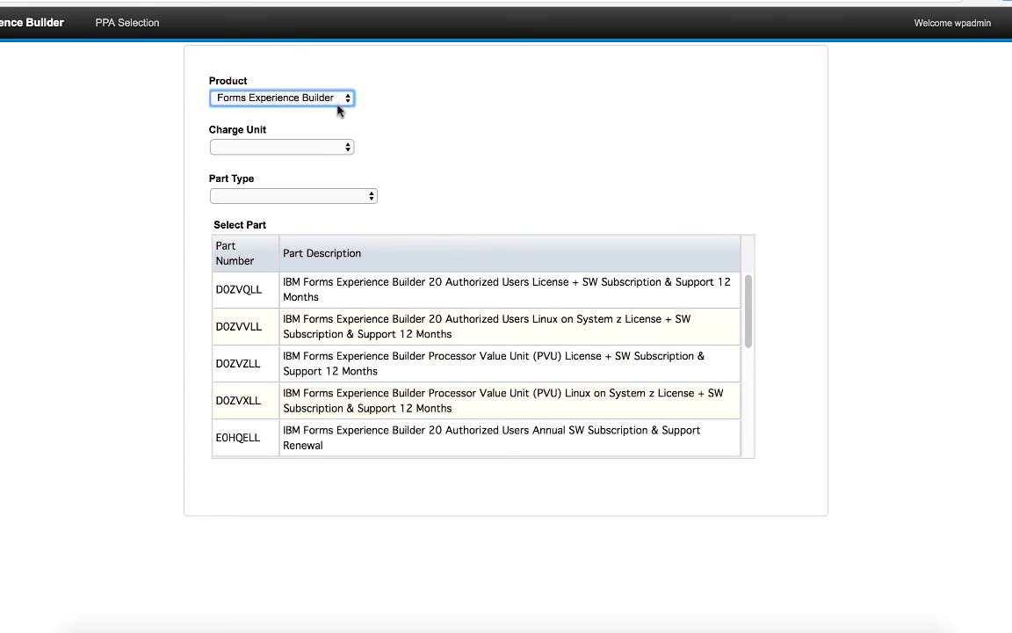
pyautogui.click(337, 100)
pyautogui.click(400, 152)
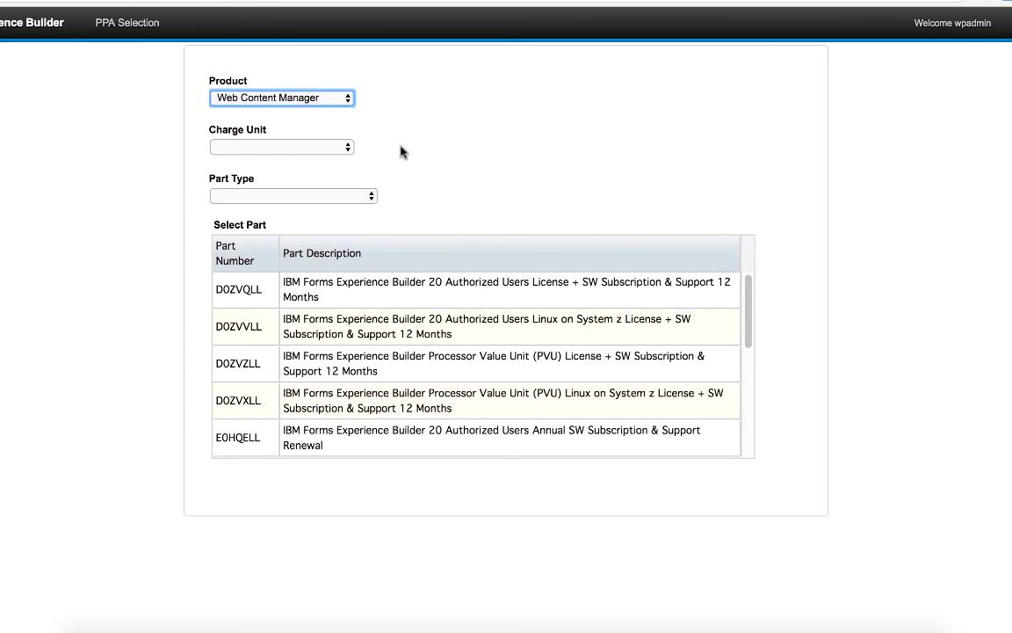
pyautogui.click(344, 197)
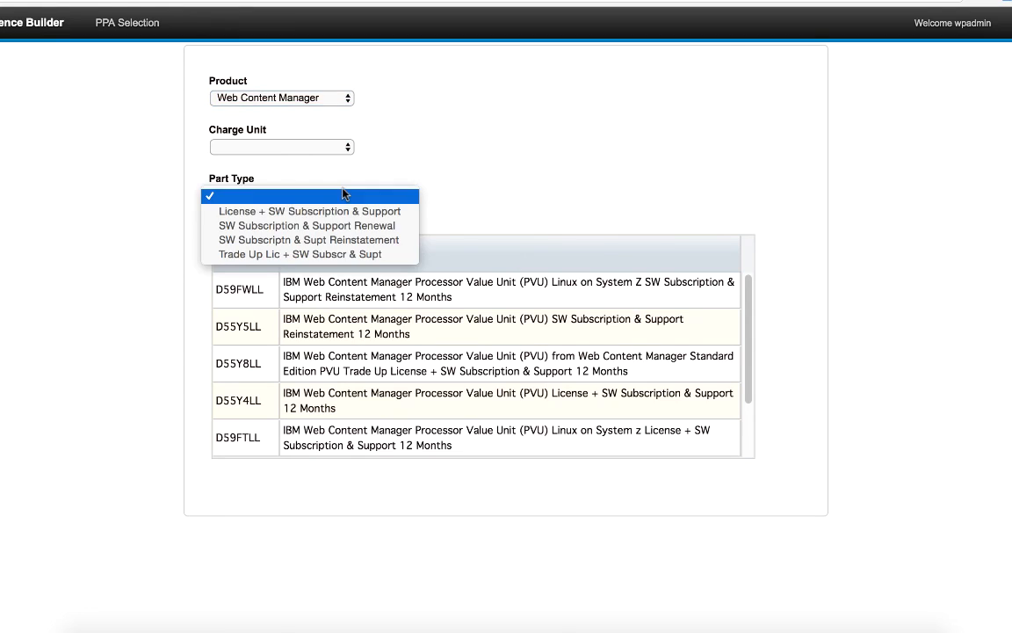
pyautogui.click(344, 212)
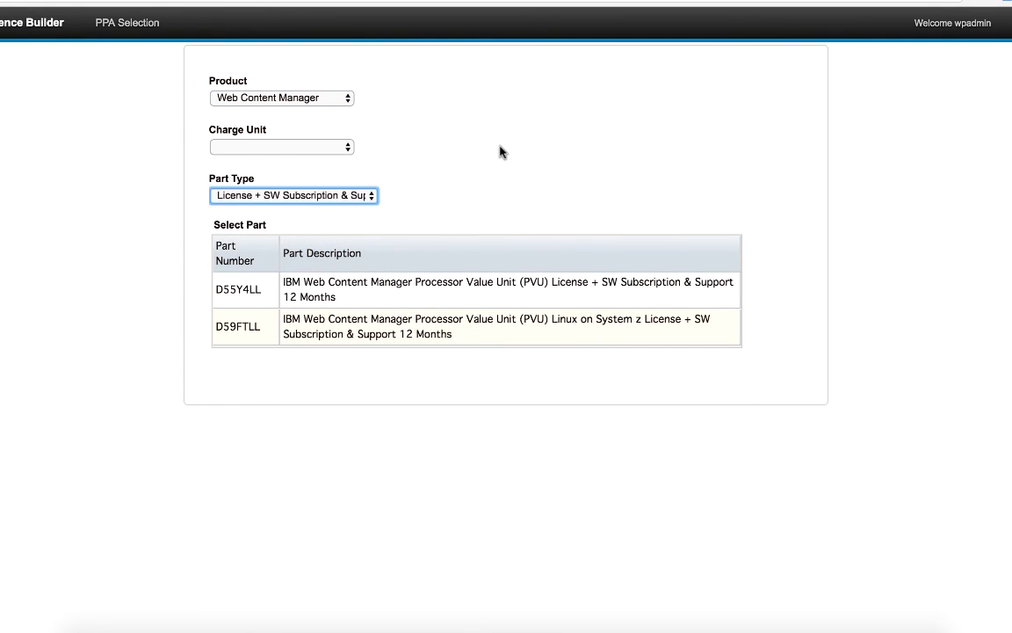
pyautogui.click(358, 195)
pyautogui.click(339, 210)
# Step: Filter parts to Digital Experience Manager, 20 Authorized User, Trade Up Lic + SW Subscr & Supt
pyautogui.click(322, 95)
pyautogui.click(321, 84)
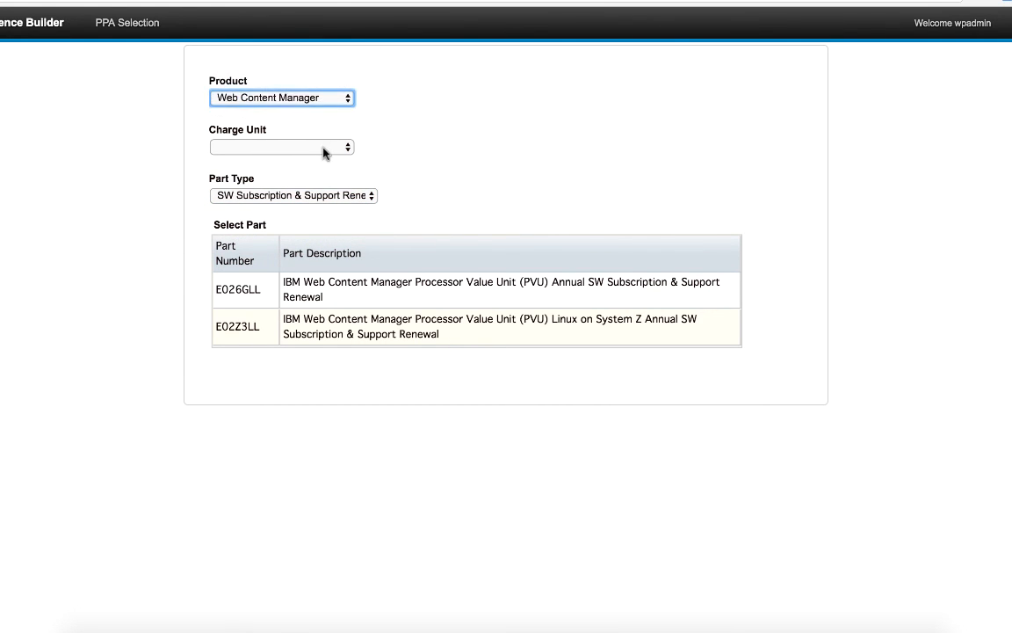
pyautogui.click(297, 146)
pyautogui.click(313, 176)
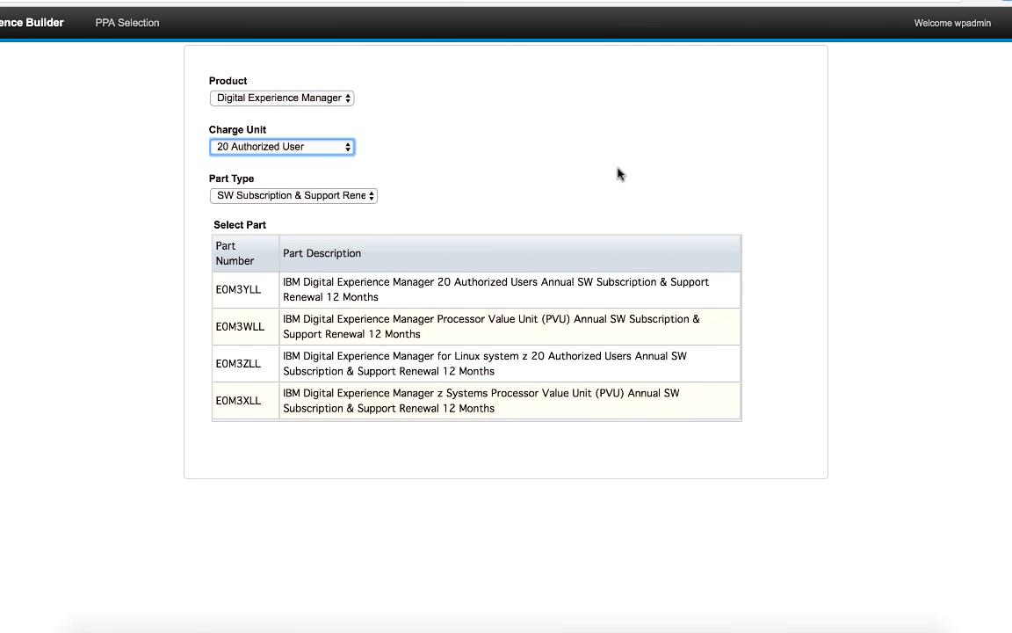
pyautogui.click(342, 196)
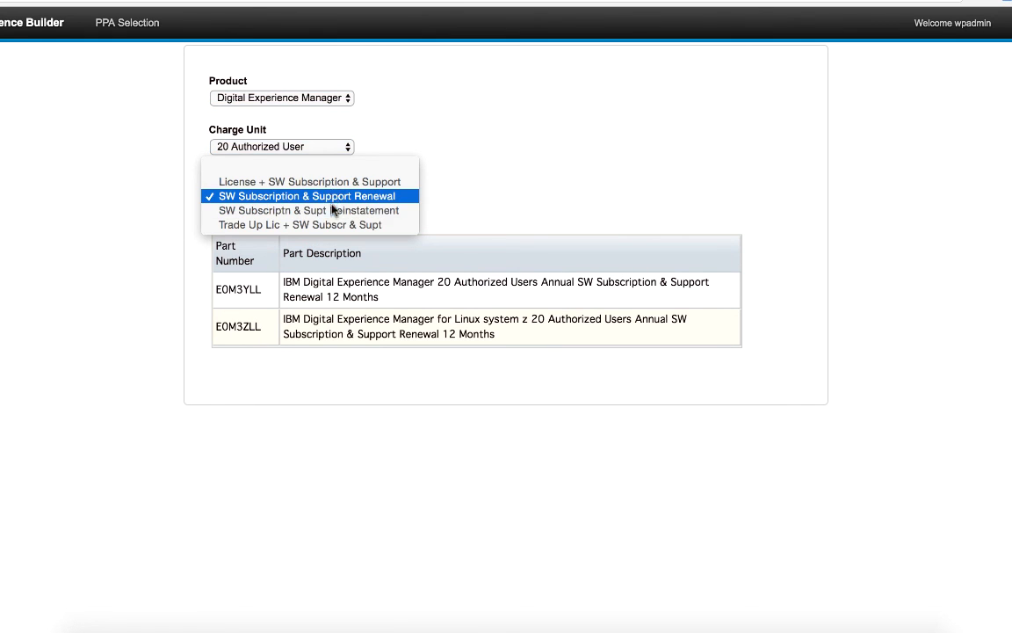
pyautogui.click(332, 225)
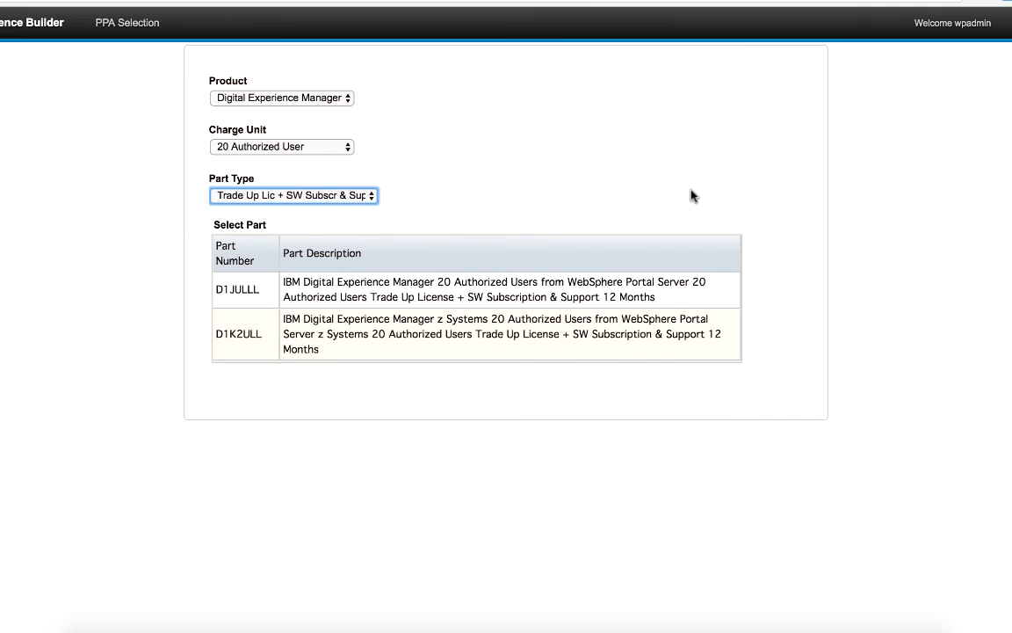